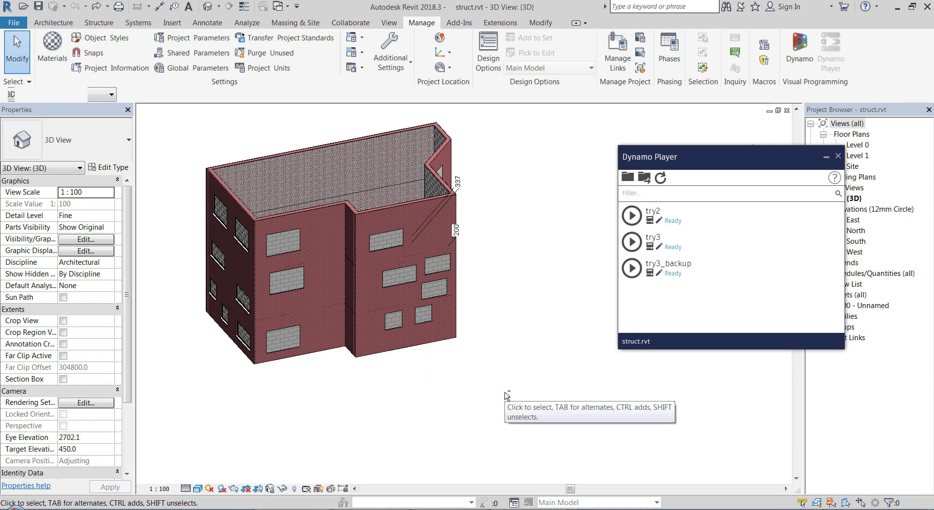
- Select the linked arch1 architectural model and orbit and zoom to examine it
click(420, 381)
shift+middle_drag(419, 381, 529, 387)
scroll(528, 387, up, 3)
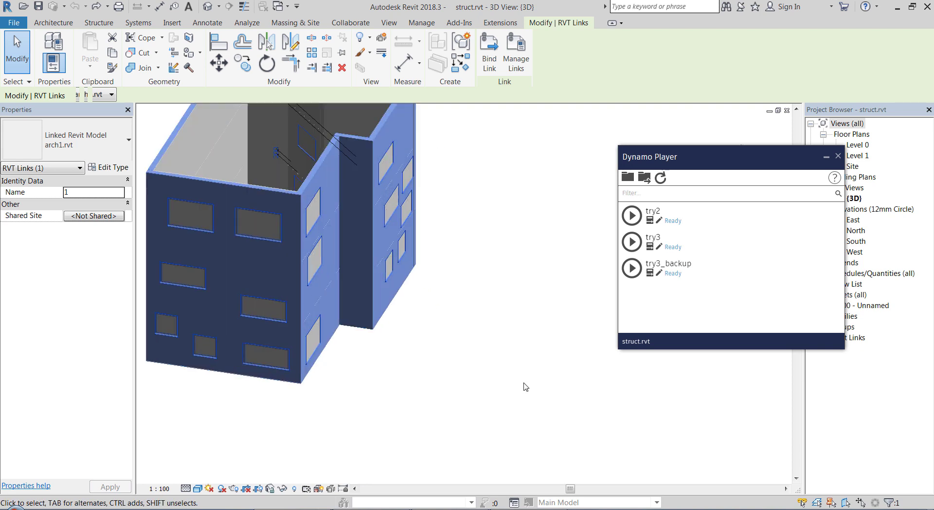
scroll(526, 388, down, 3)
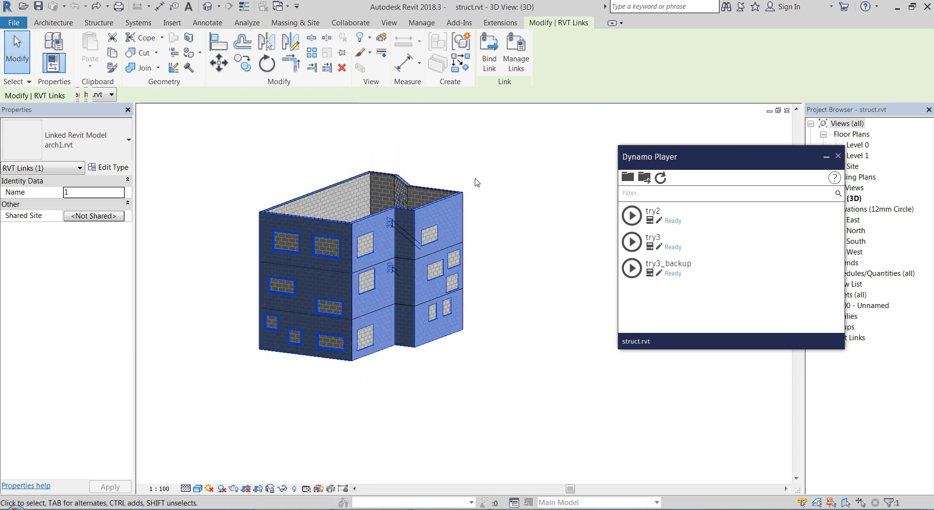
scroll(477, 189, up, 3)
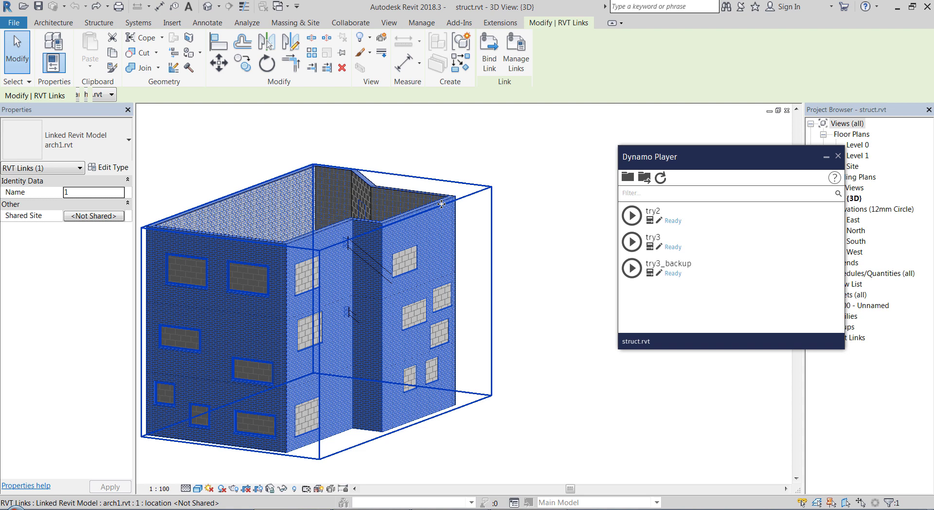
- Deselect the link, orbit to another side, and select a concrete wall
click(503, 217)
shift+middle_drag(502, 281, 291, 179)
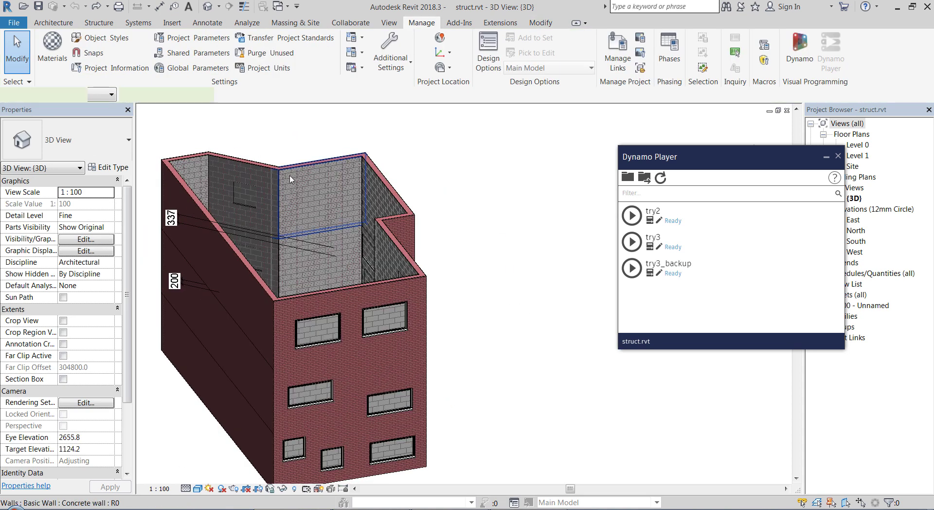
click(291, 179)
shift+middle_drag(475, 301, 495, 338)
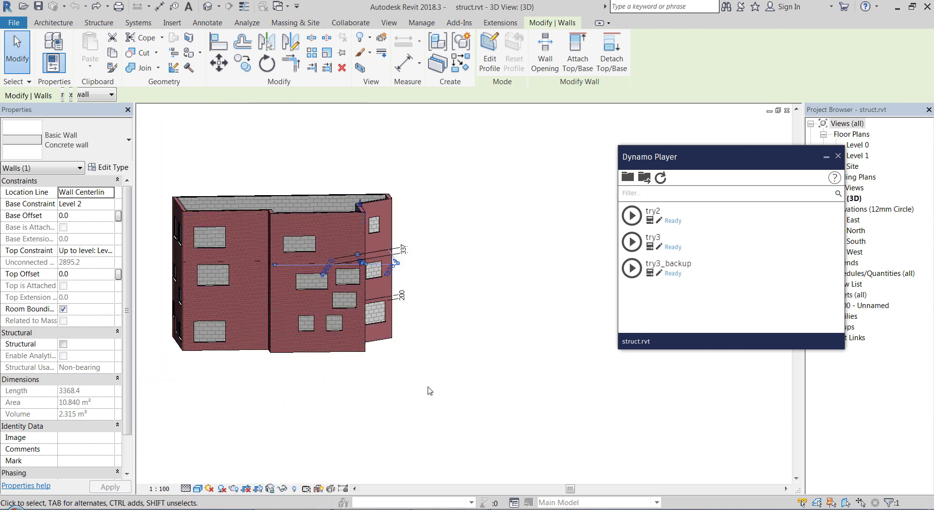
- Run the try3 script from Dynamo Player and clear the wall selection
click(632, 242)
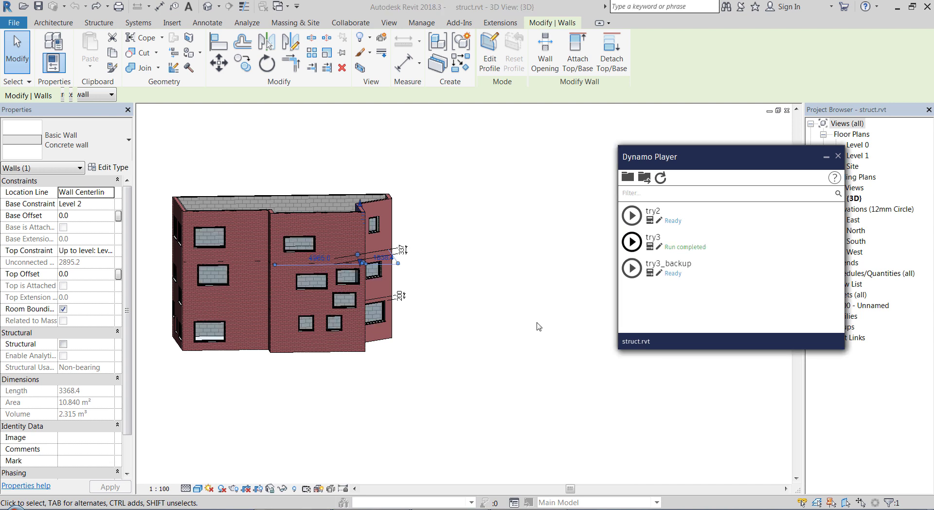
shift+middle_drag(454, 379, 496, 346)
scroll(496, 346, up, 2)
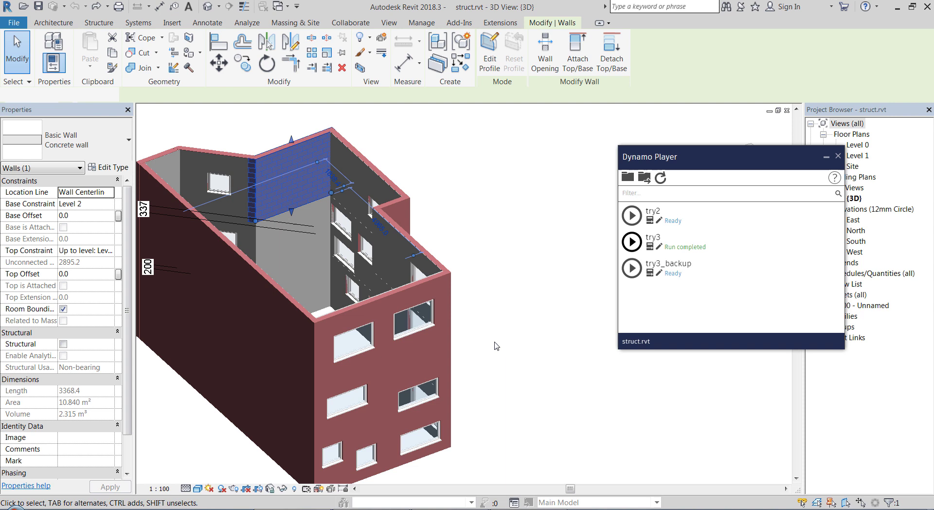
key(Escape)
- Orbit and zoom to a lower angle to inspect the new openings in the window wall
scroll(424, 211, up, 5)
shift+middle_drag(424, 210, 372, 281)
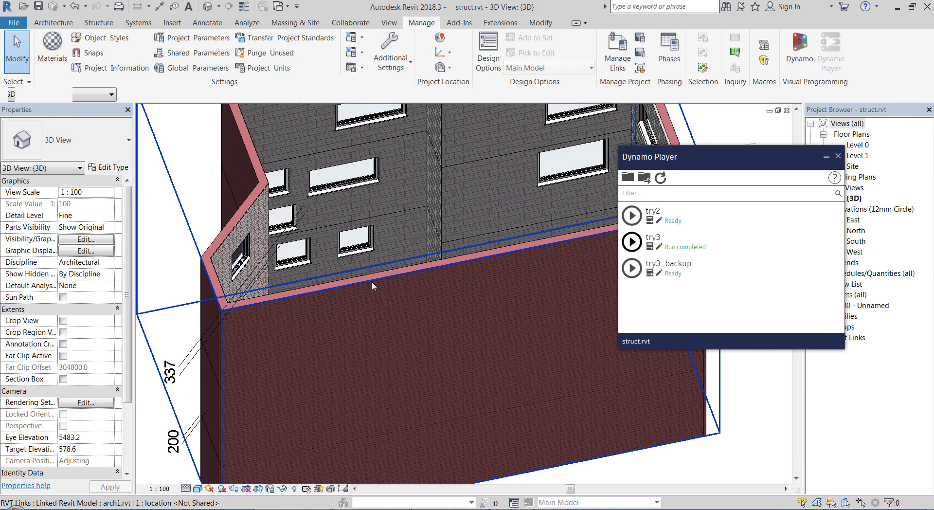
scroll(371, 281, down, 4)
scroll(385, 240, up, 5)
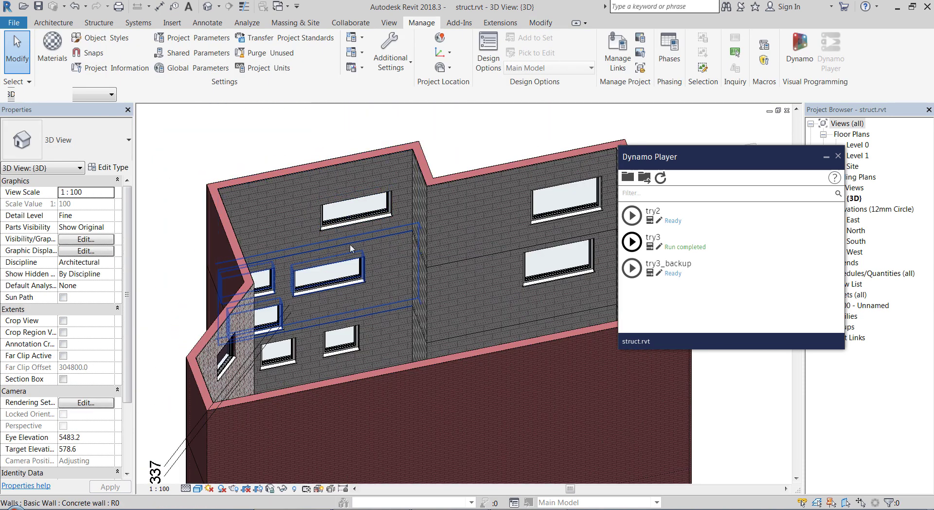
scroll(350, 246, down, 3)
scroll(350, 248, down, 3)
shift+middle_drag(521, 285, 355, 292)
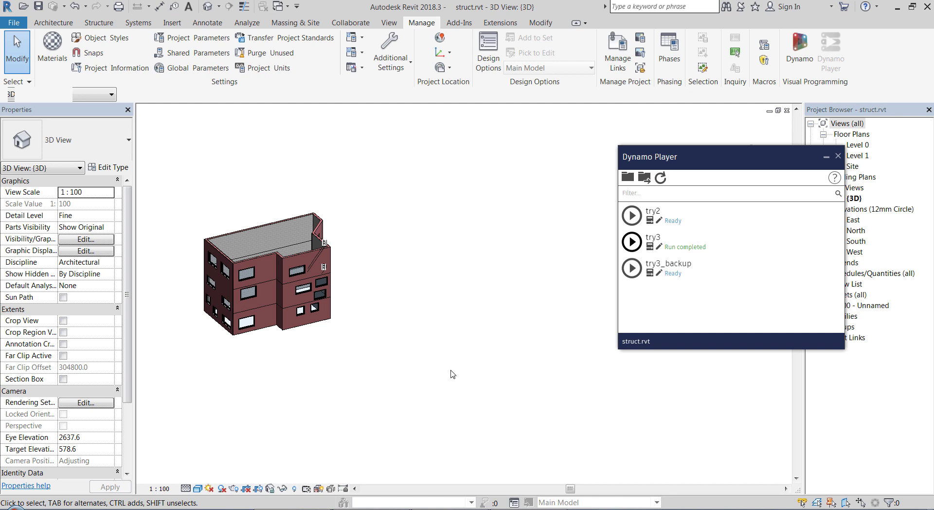
- Undo the void openings the script created
scroll(465, 370, down, 2)
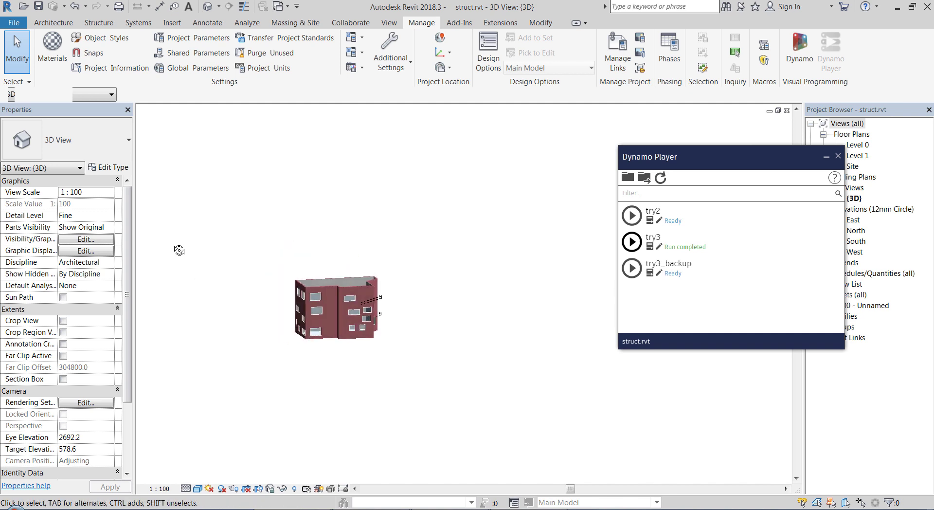
scroll(282, 328, up, 4)
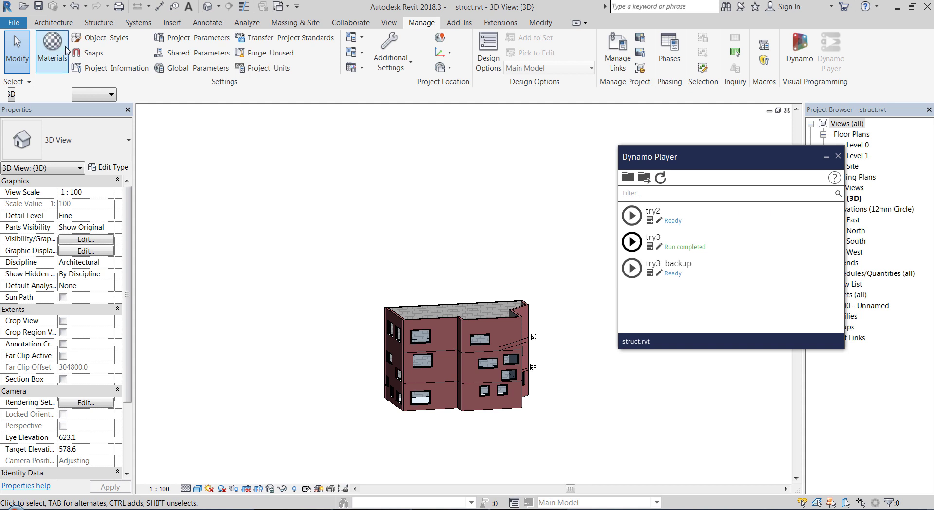
click(74, 6)
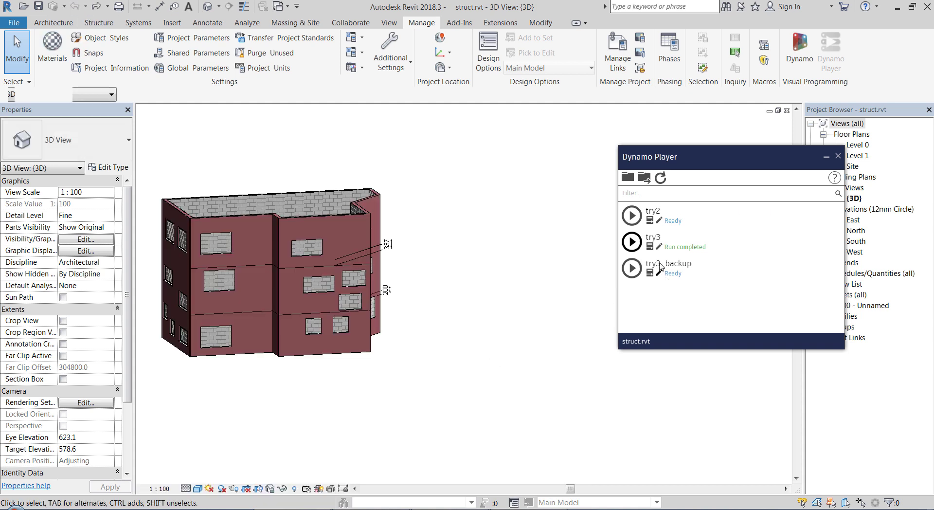
- View try3's inputs, widen Dynamo Player, then return to the script list
click(649, 247)
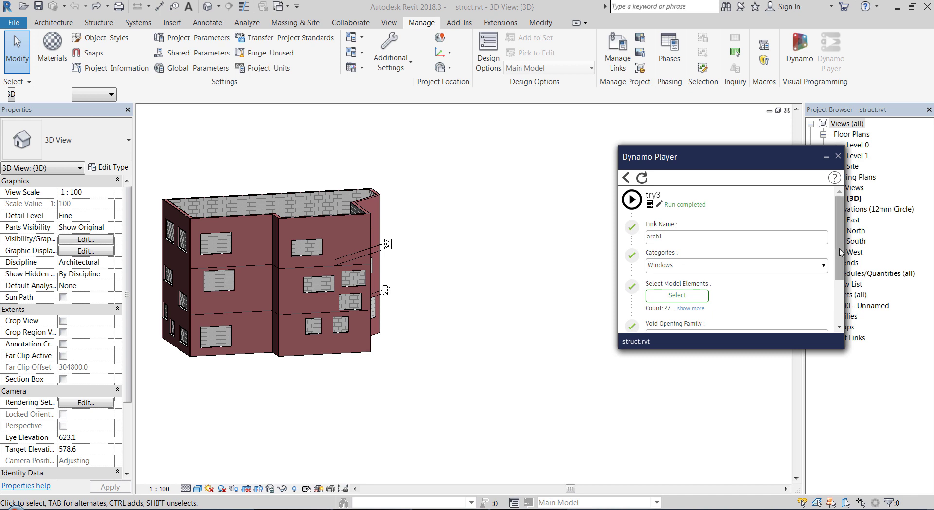
scroll(842, 267, down, 1)
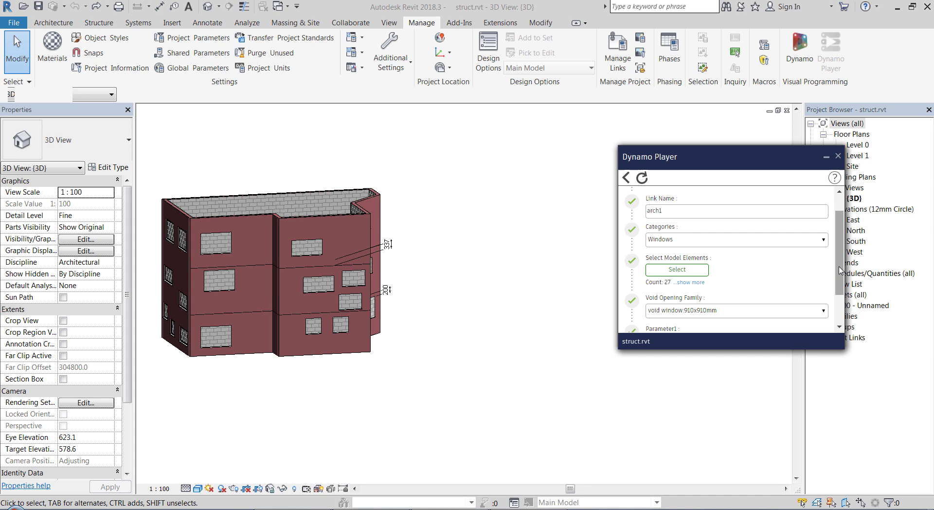
drag(843, 269, 855, 269)
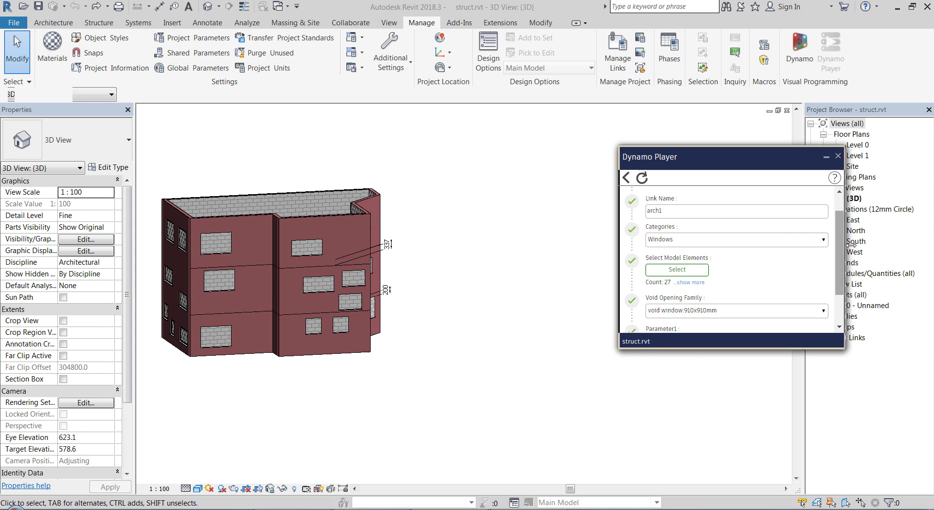
scroll(641, 221, up, 1)
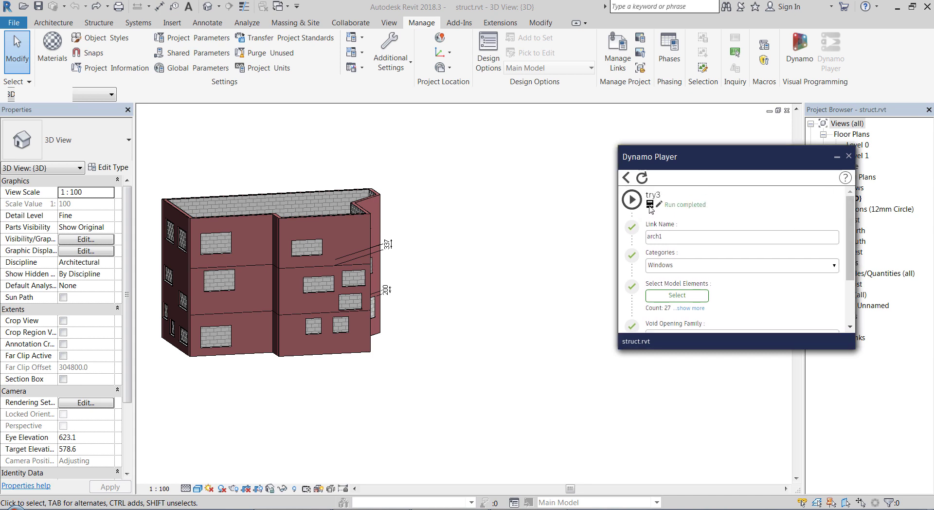
click(849, 154)
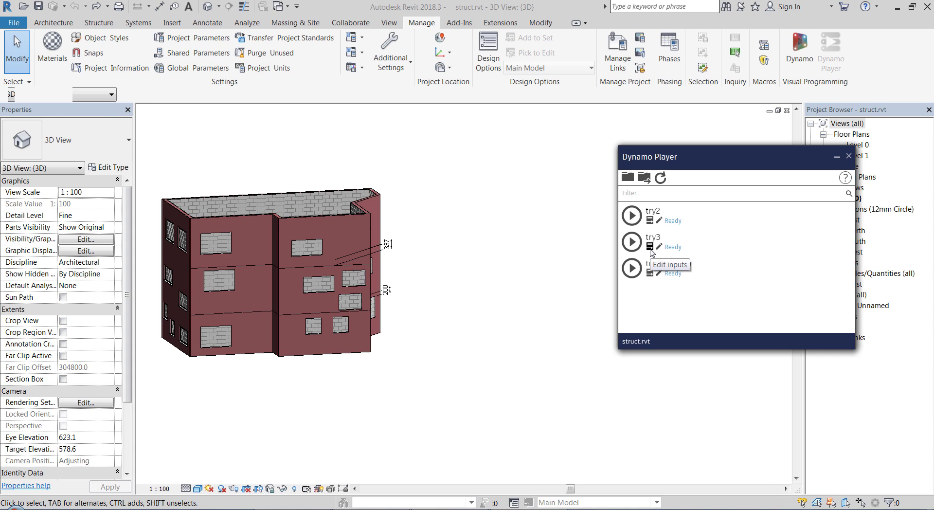
- Show all try3 inputs and window-select the building's 27 elements for Select Model Elements
click(651, 249)
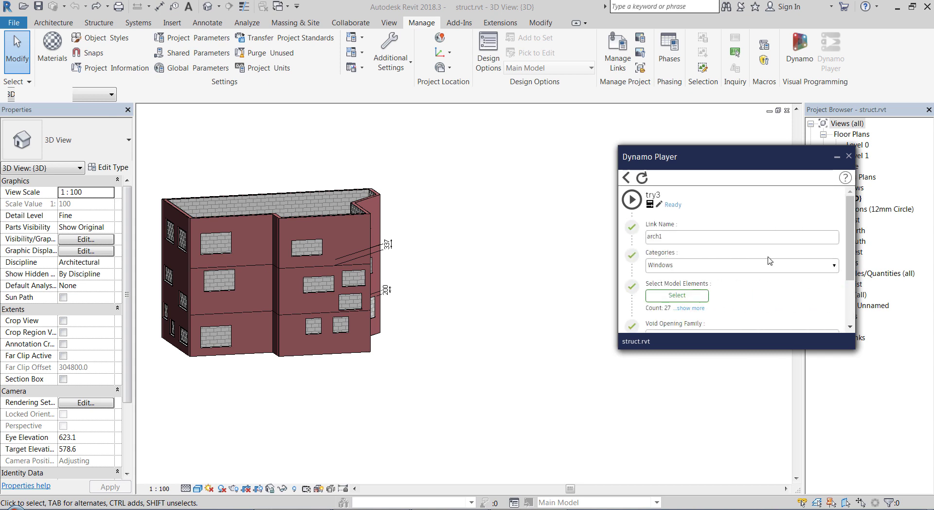
scroll(852, 256, down, 3)
scroll(852, 257, up, 3)
drag(814, 350, 828, 461)
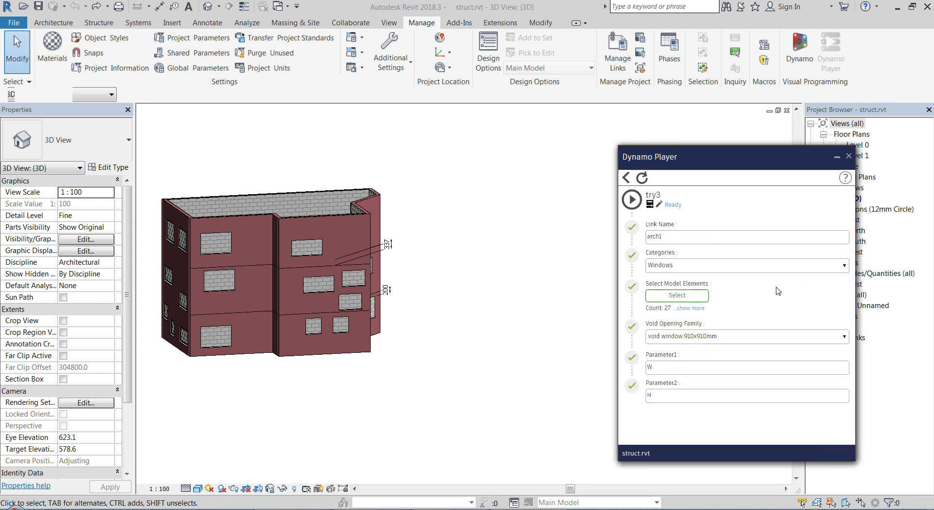
click(696, 298)
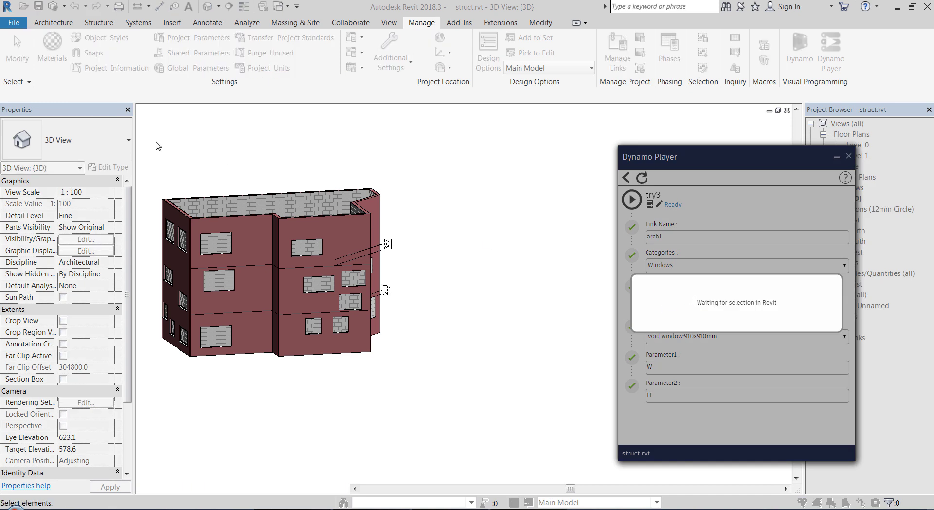
drag(225, 218, 503, 432)
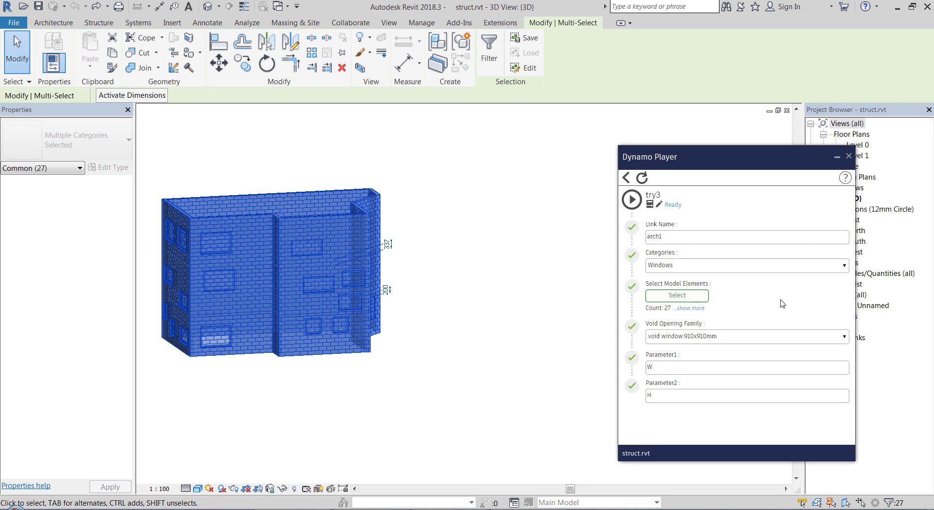
- Clear the 27-element selection and orbit the building, checking a wall along the way
click(507, 329)
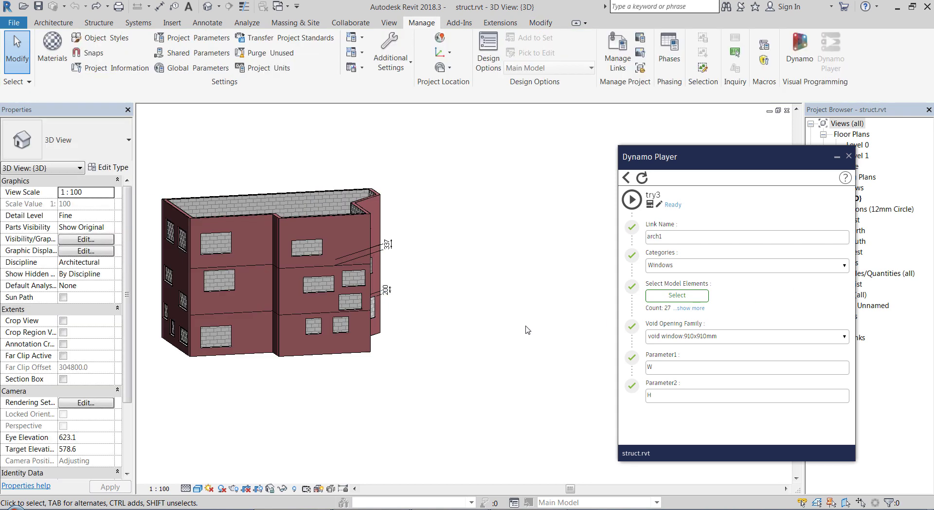
shift+middle_drag(525, 329, 306, 222)
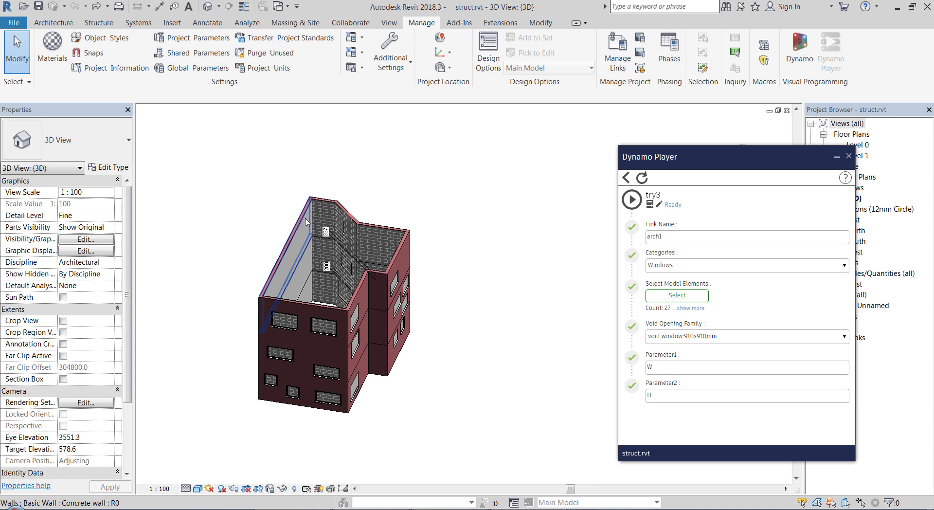
click(305, 222)
shift+middle_drag(467, 360, 369, 282)
click(472, 306)
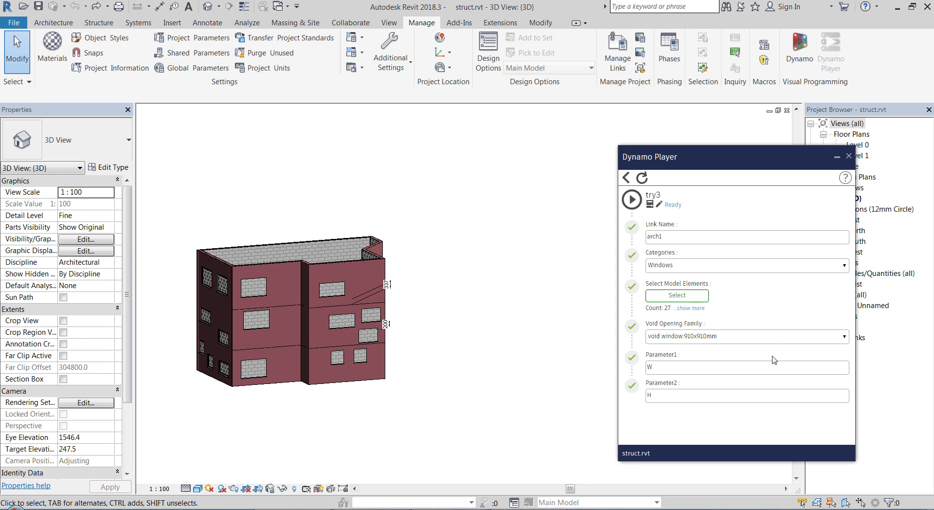
shift+middle_drag(504, 415, 273, 302)
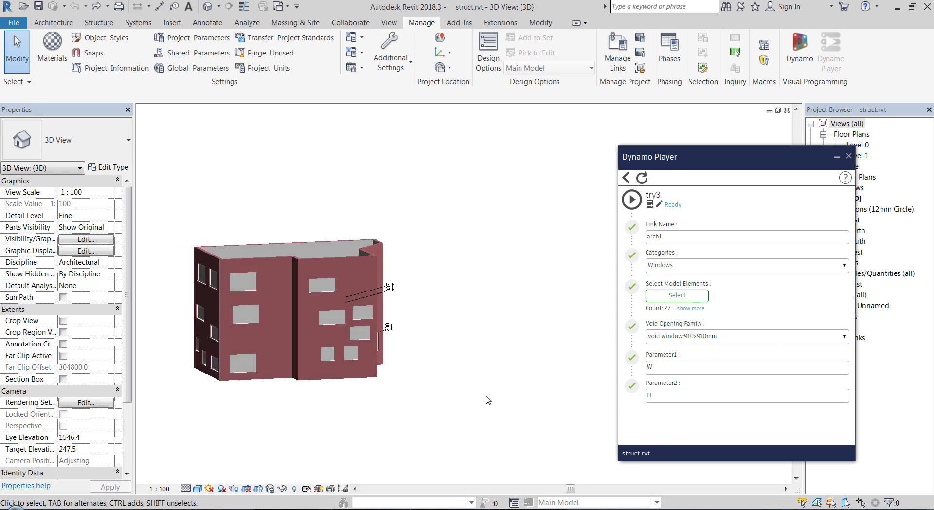
scroll(270, 300, up, 3)
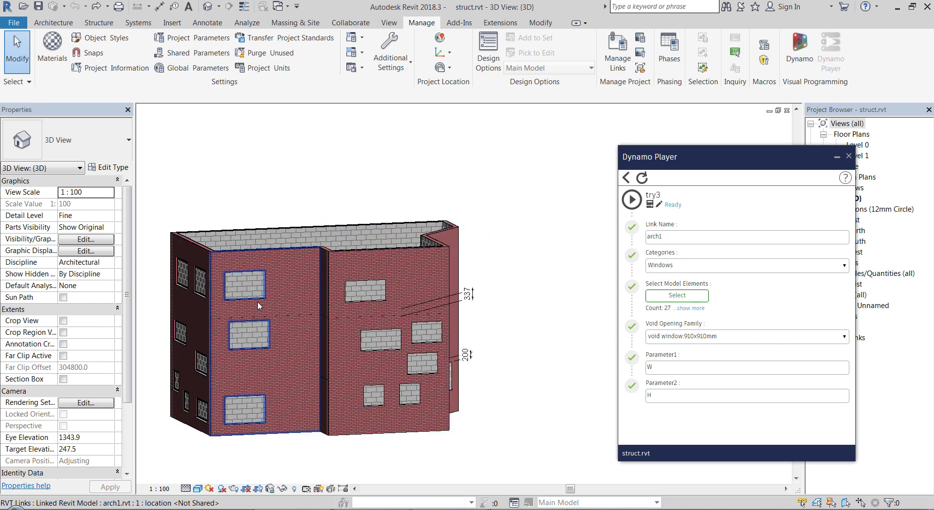
- Select and deselect the linked arch1 model and a wall from a higher viewpoint
click(261, 305)
click(520, 383)
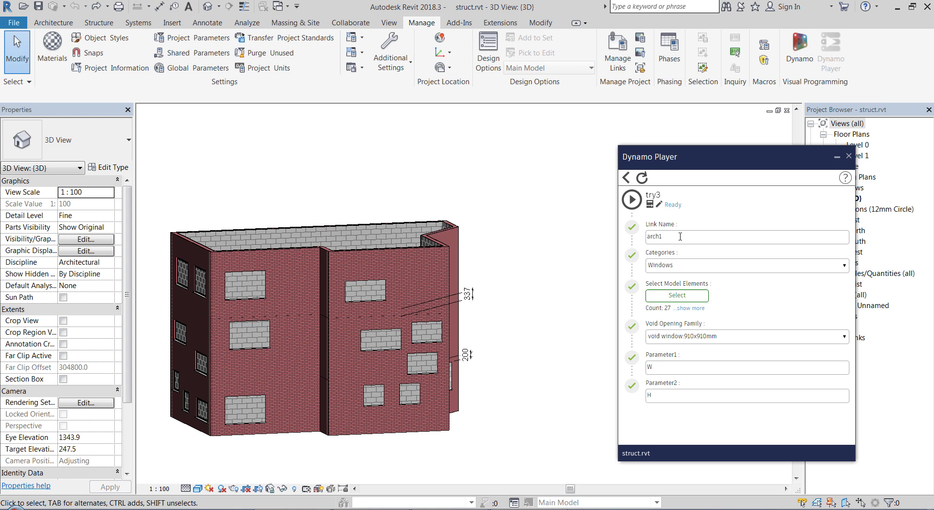
click(461, 227)
click(521, 229)
scroll(521, 229, down, 3)
shift+middle_drag(521, 228, 536, 326)
click(468, 254)
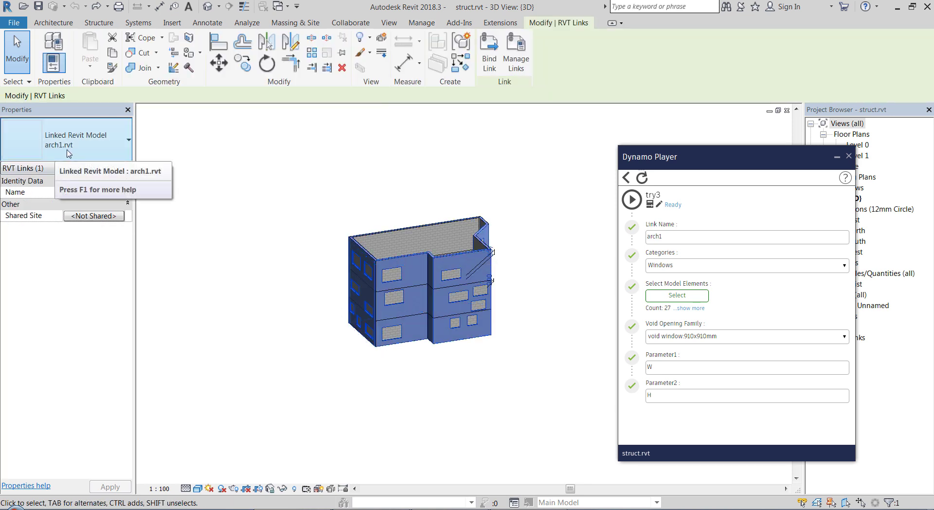
click(540, 445)
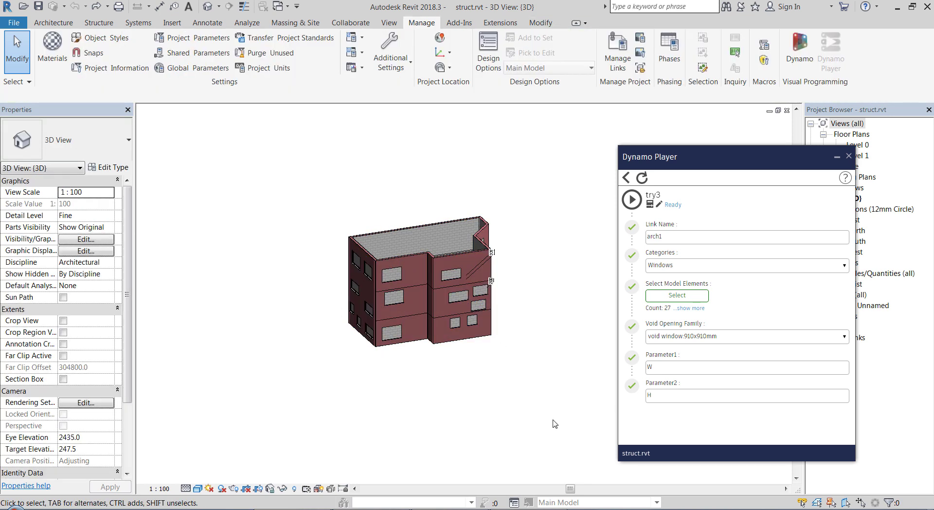
- Set Void Opening Family to 'void window 910x910mm' and select the linked arch1 model
click(755, 337)
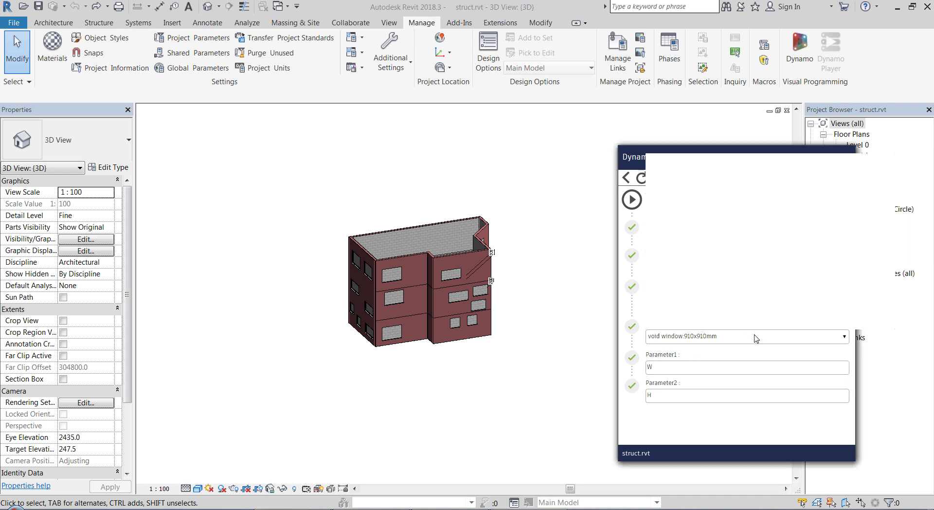
click(744, 324)
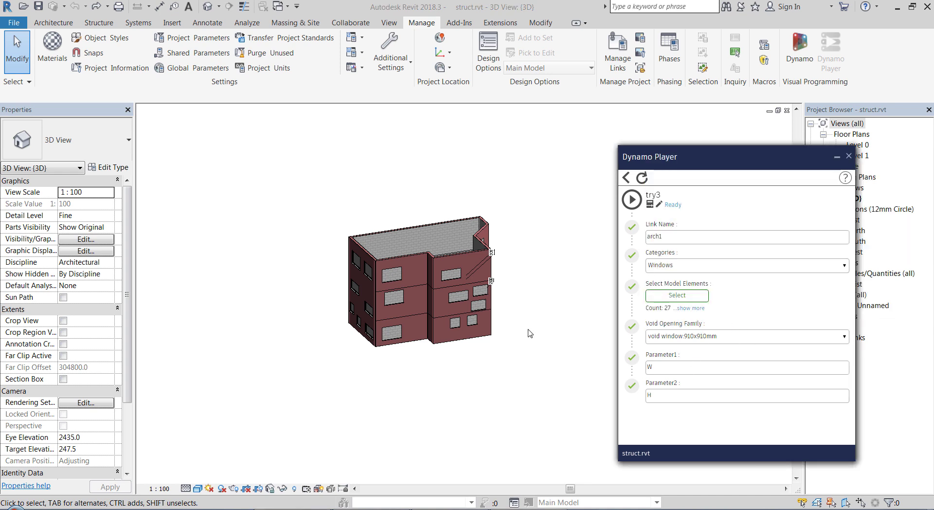
shift+middle_drag(422, 262, 331, 423)
scroll(384, 284, up, 2)
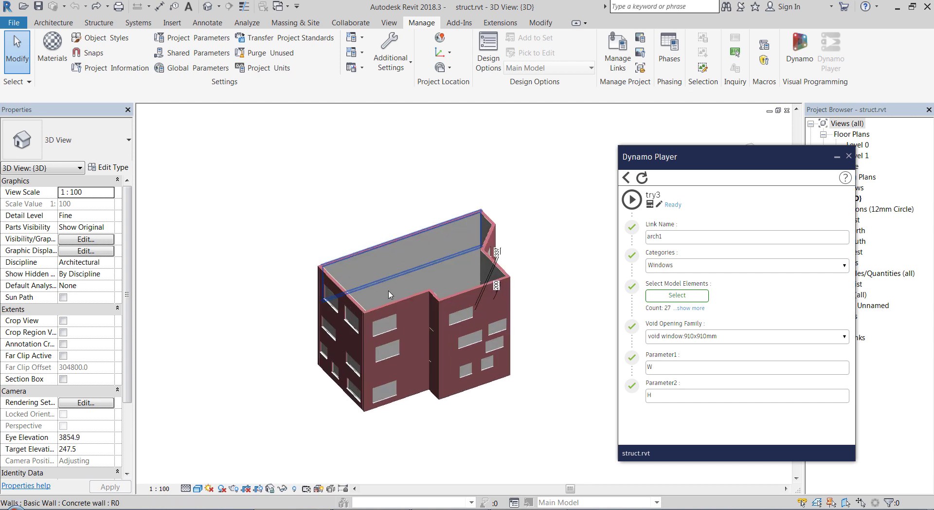
click(429, 320)
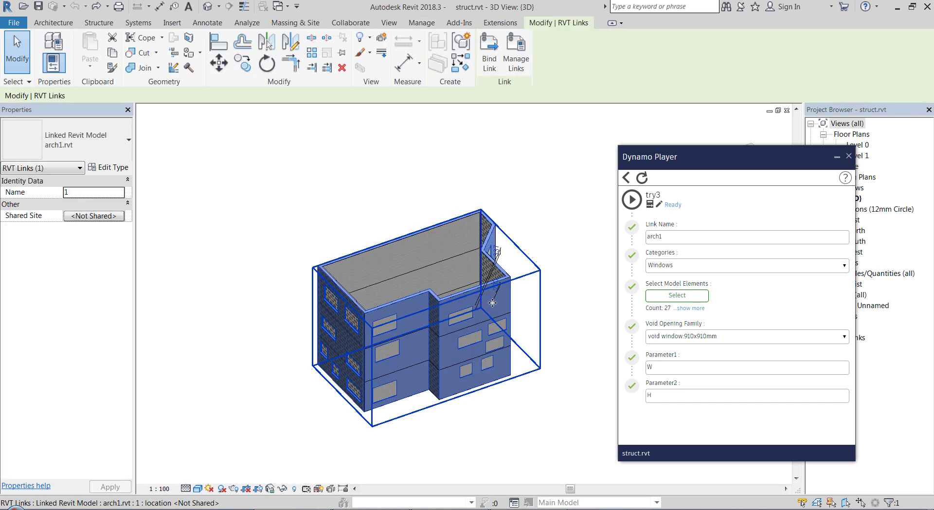
- Temporarily hide the linked model and place a void window in the front structural wall with WN
click(283, 489)
click(308, 457)
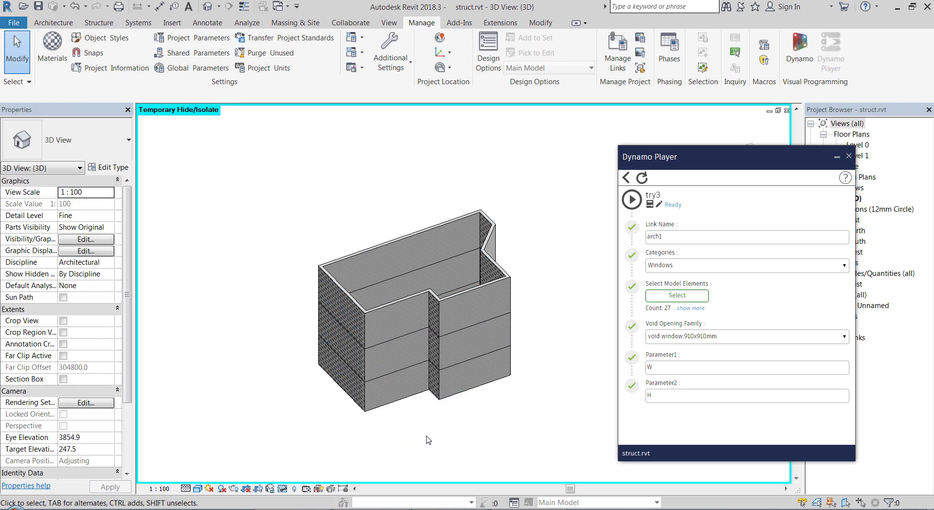
key(w)
key(n)
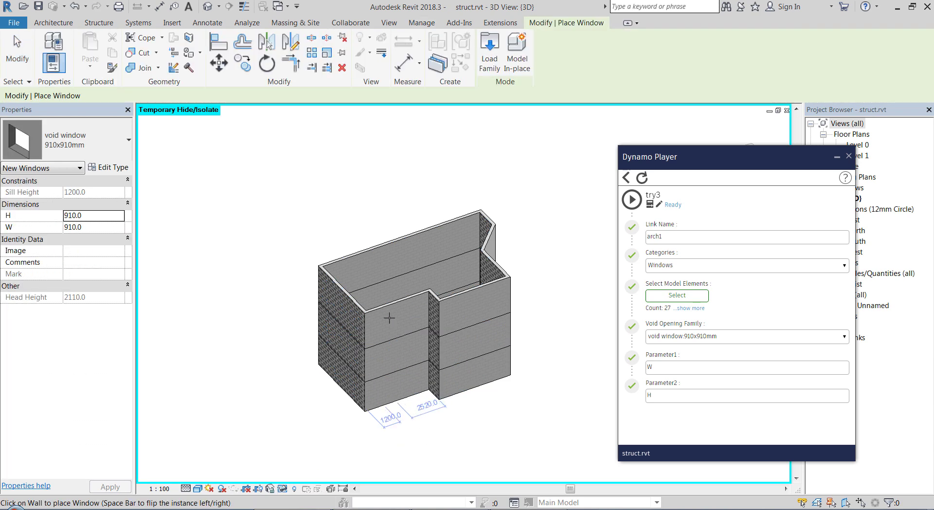
scroll(389, 320, up, 5)
click(389, 336)
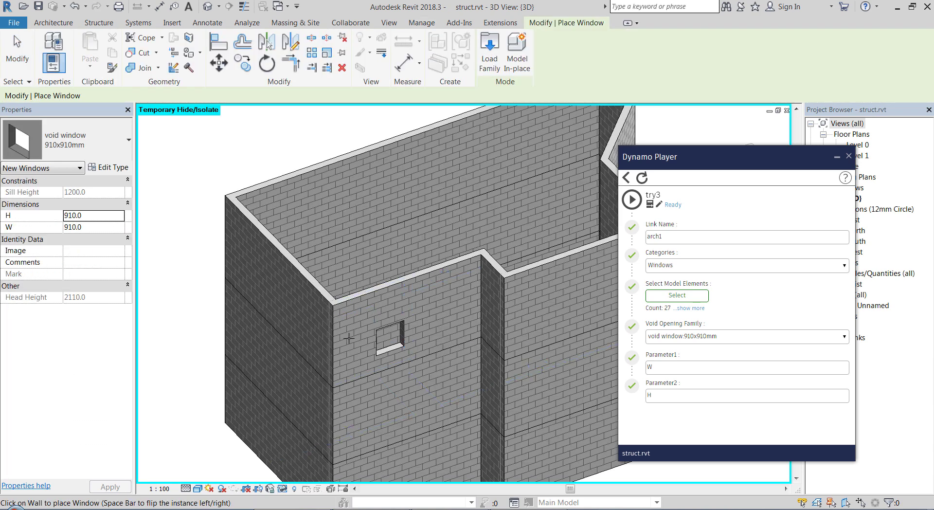
key(Escape)
key(Escape)
- Select the new void window and set its height H to 1500
click(394, 349)
shift+middle_drag(394, 349, 355, 240)
key(Escape)
shift+middle_drag(267, 318, 446, 368)
click(447, 368)
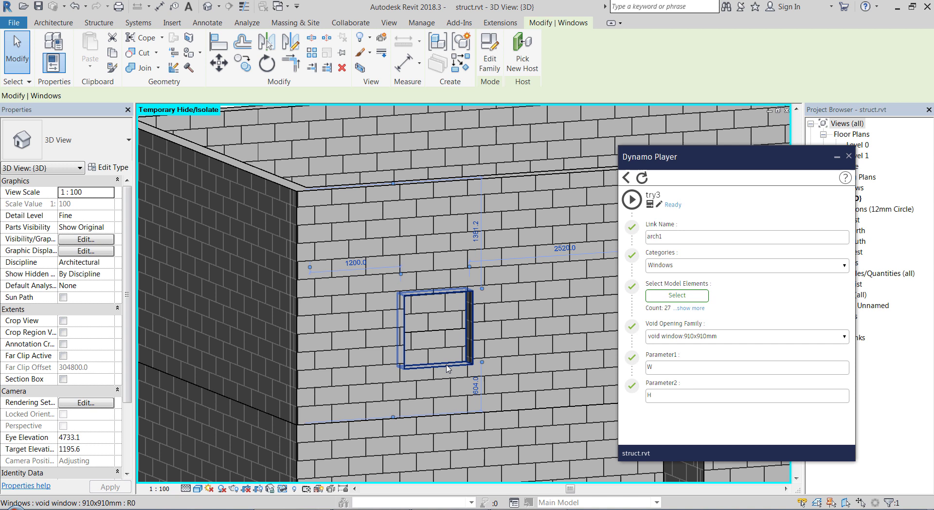
scroll(447, 368, down, 3)
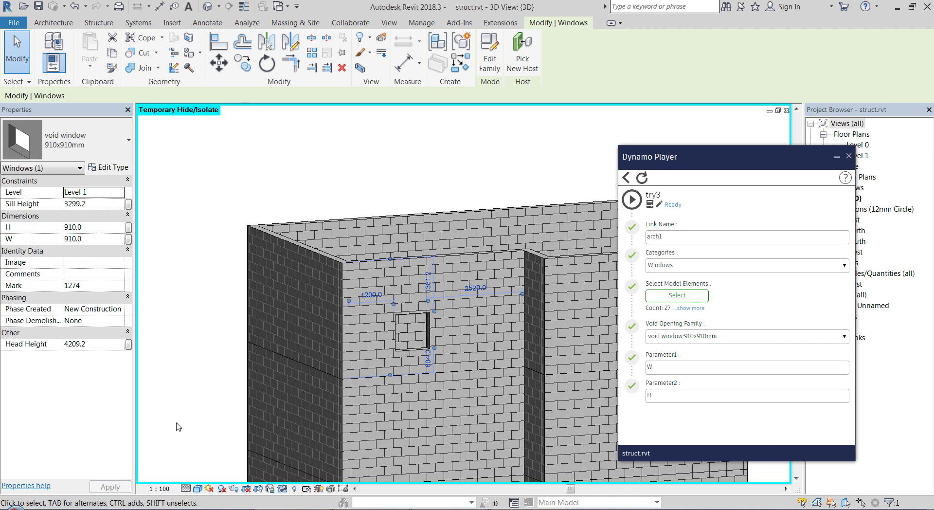
click(92, 231)
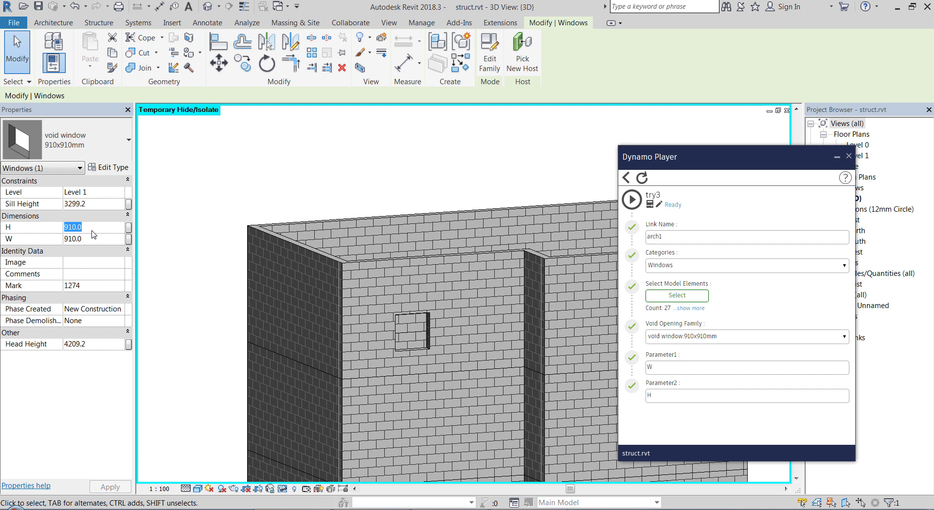
text(1500)
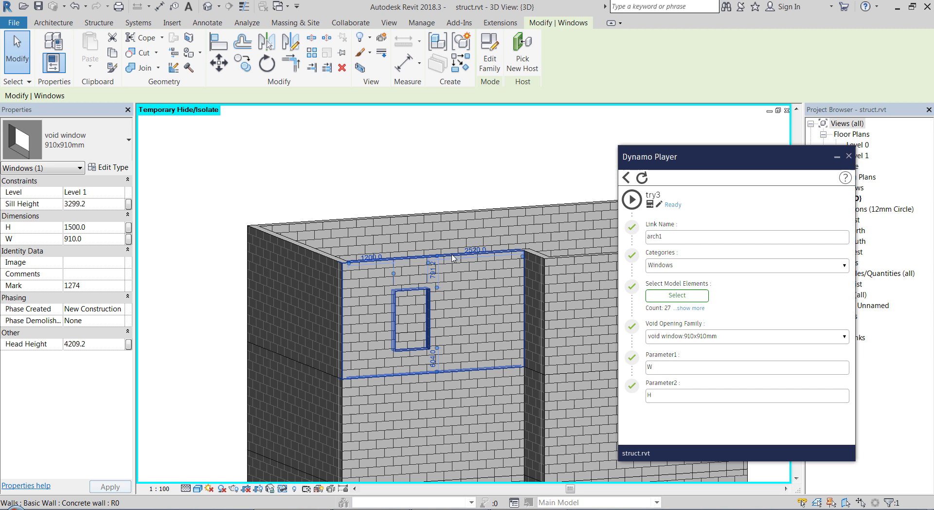
shift+middle_drag(321, 267, 231, 344)
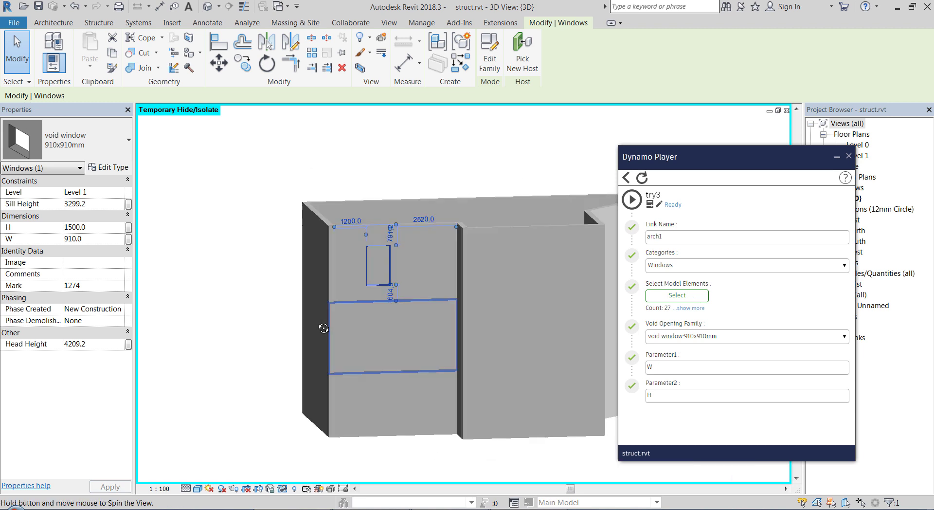
scroll(388, 287, up, 5)
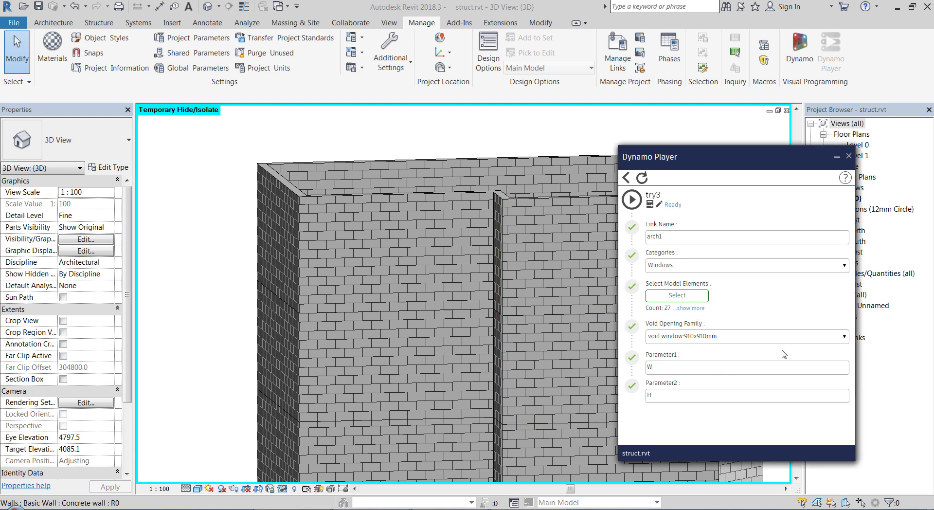
click(722, 399)
- Reset Temporary Hide/Isolate to bring back the linked arch1 building, then zoom out and orbit
click(283, 489)
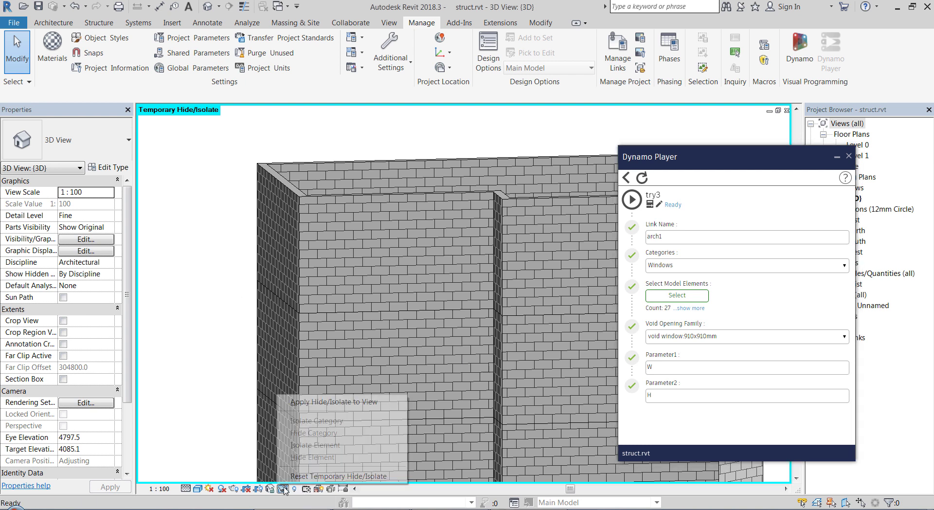
click(339, 476)
scroll(218, 291, down, 3)
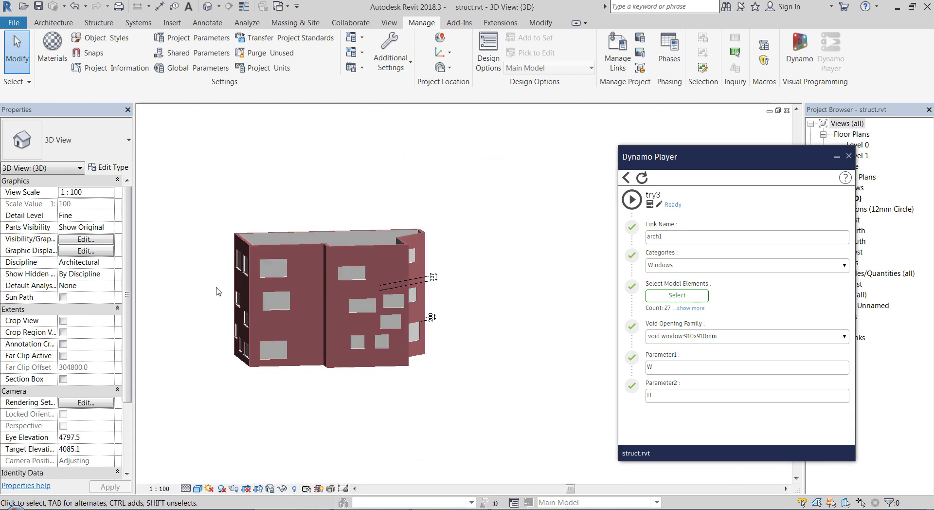
shift+middle_drag(218, 291, 197, 111)
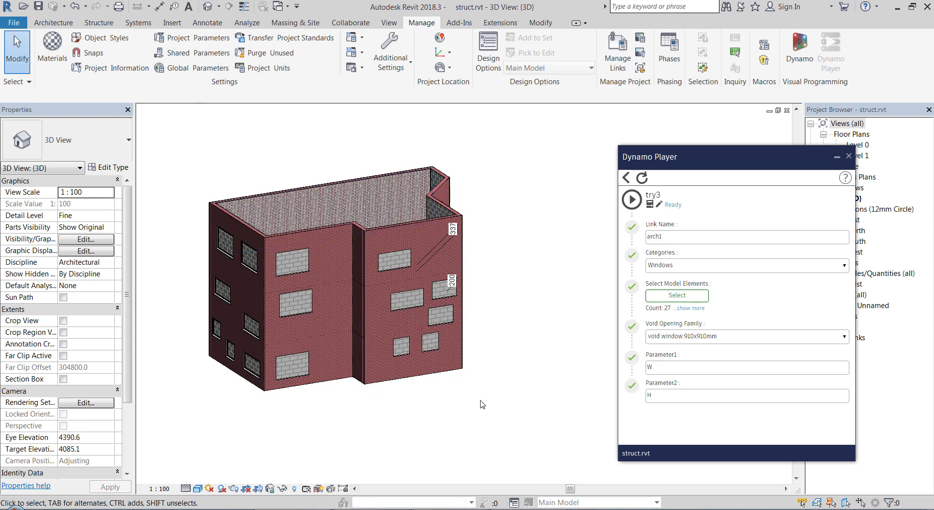
- Run try3 in Dynamo Player and select a new void opening at the lower corner
click(632, 199)
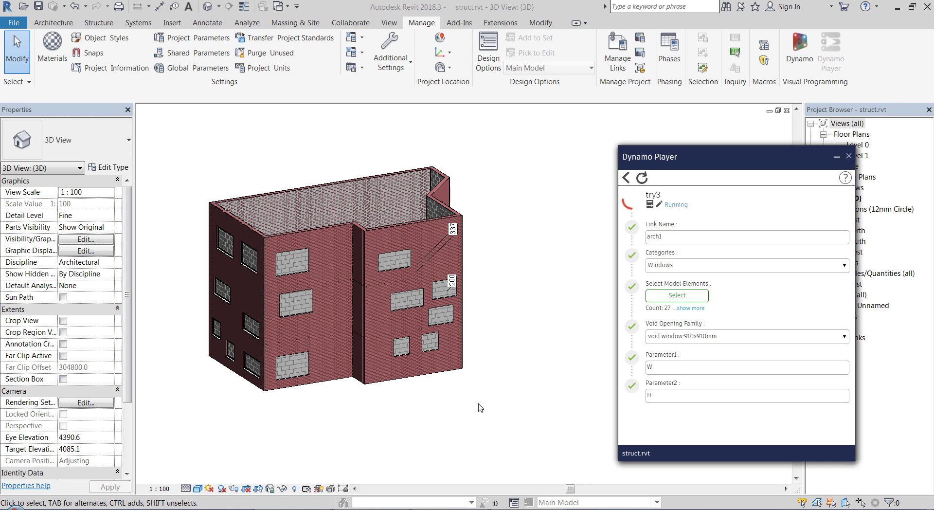
shift+middle_drag(319, 402, 347, 383)
scroll(282, 381, up, 5)
click(343, 385)
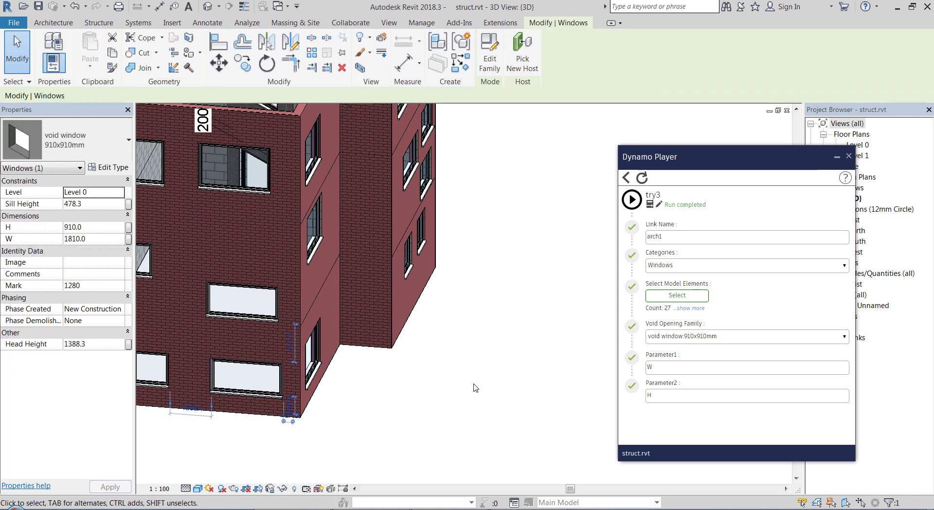
shift+middle_drag(472, 386, 200, 408)
- Orbit and zoom around the openings, then open try3 in the Dynamo editor
scroll(200, 409, down, 3)
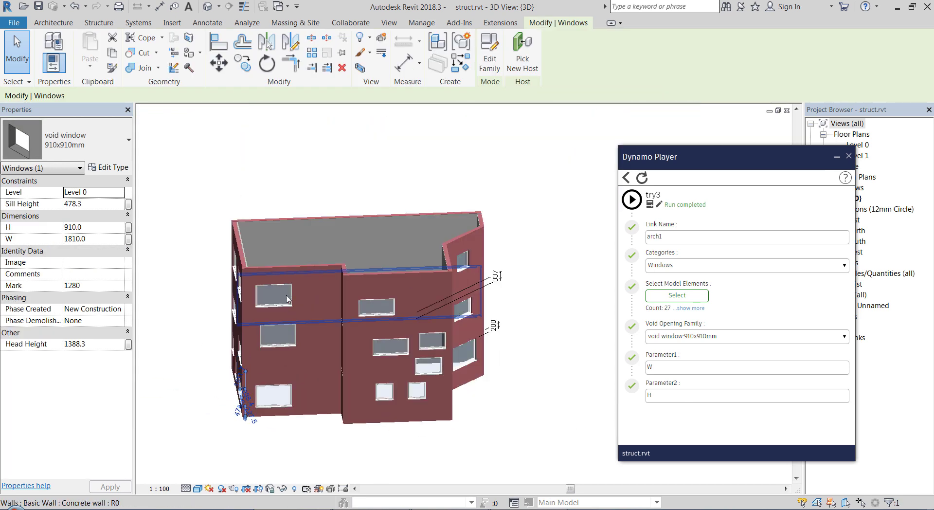
scroll(287, 299, up, 5)
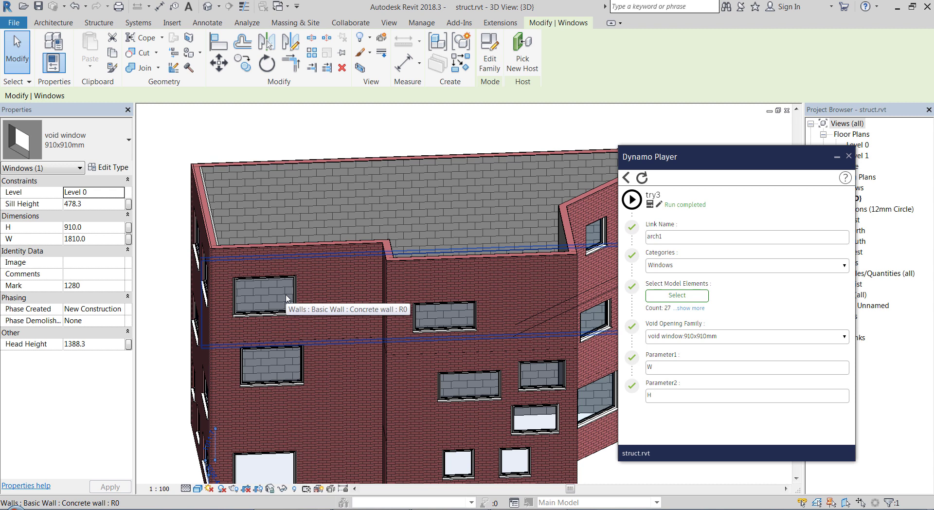
scroll(288, 299, down, 5)
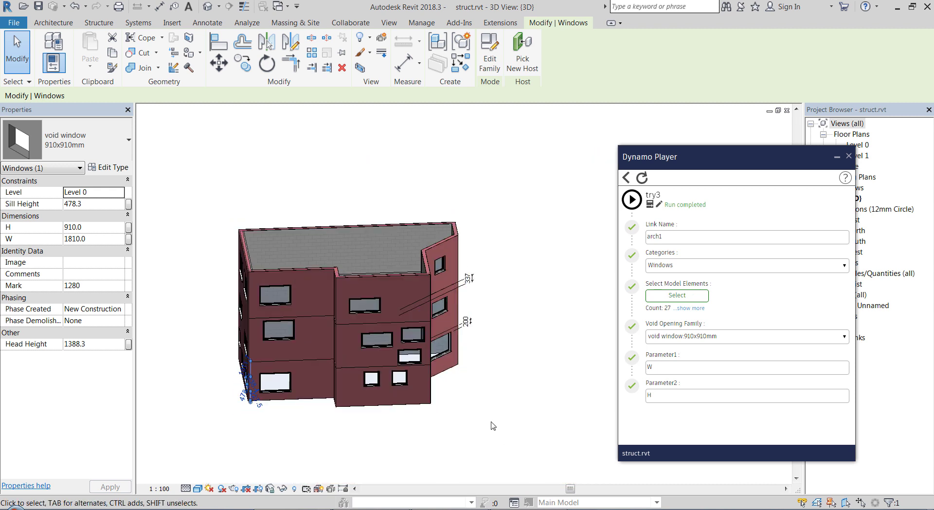
mouse_move(493, 423)
shift+middle_down()
mouse_move(413, 422)
mouse_move(436, 443)
mouse_move(491, 433)
shift+middle_up()
scroll(438, 443, up, 4)
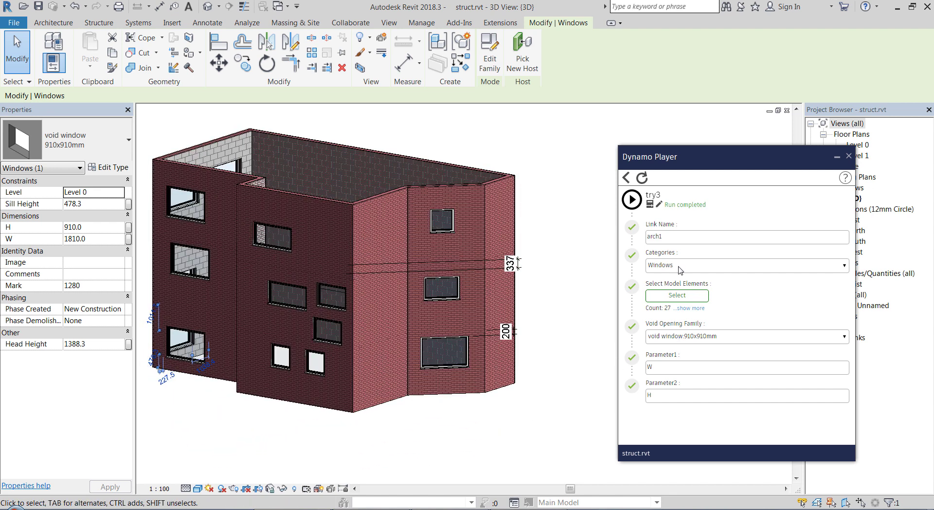
click(660, 205)
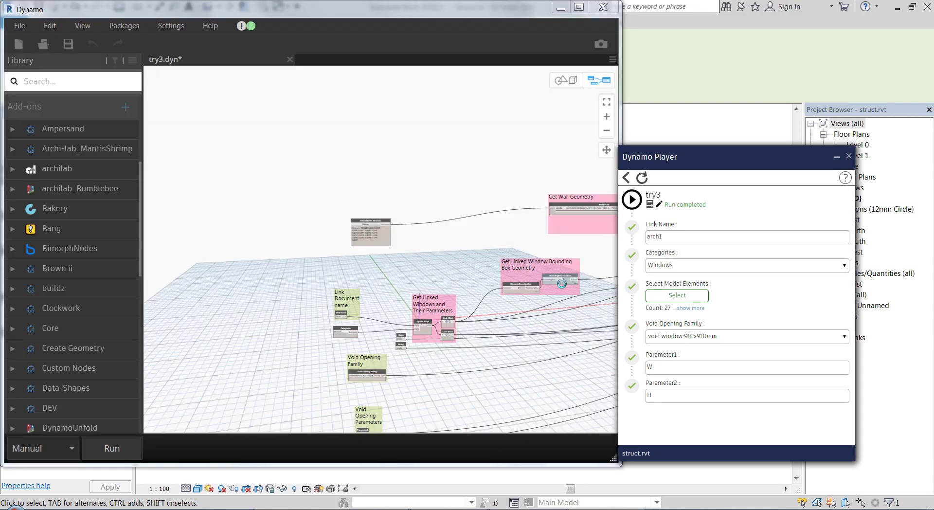
- Zoom the try3.dyn graph to view its Select Model Elements, arch1 and Windows input nodes
scroll(374, 299, up, 5)
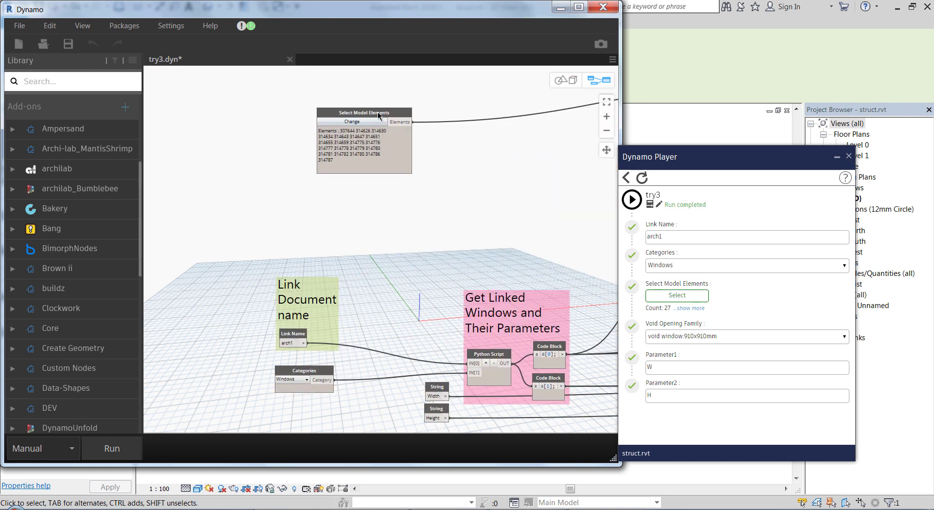
drag(380, 118, 345, 119)
scroll(343, 237, down, 3)
scroll(329, 334, up, 3)
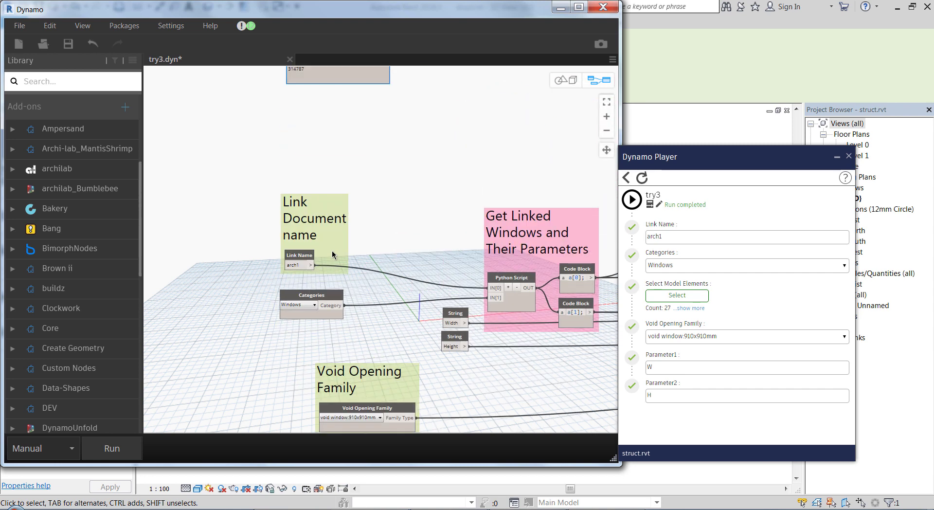
scroll(323, 223, up, 2)
scroll(345, 227, down, 2)
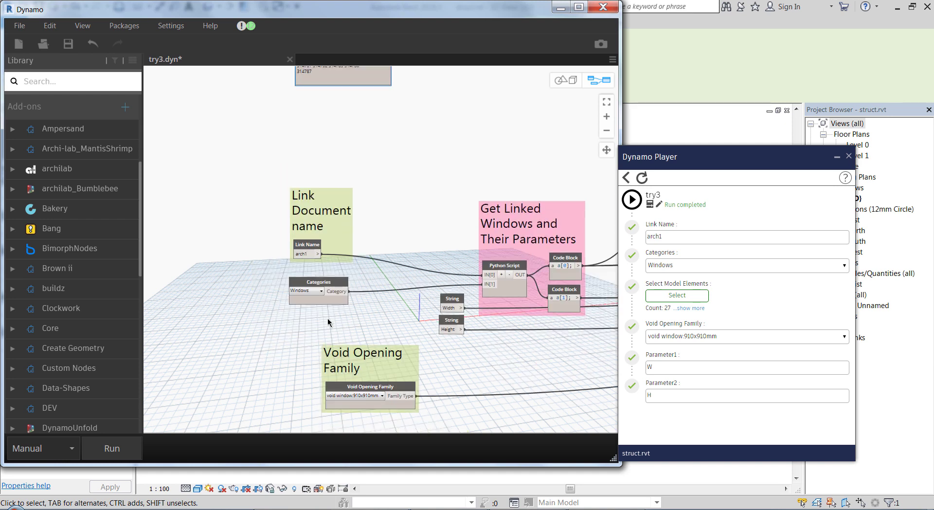
scroll(295, 313, up, 2)
scroll(350, 262, down, 1)
scroll(351, 262, down, 1)
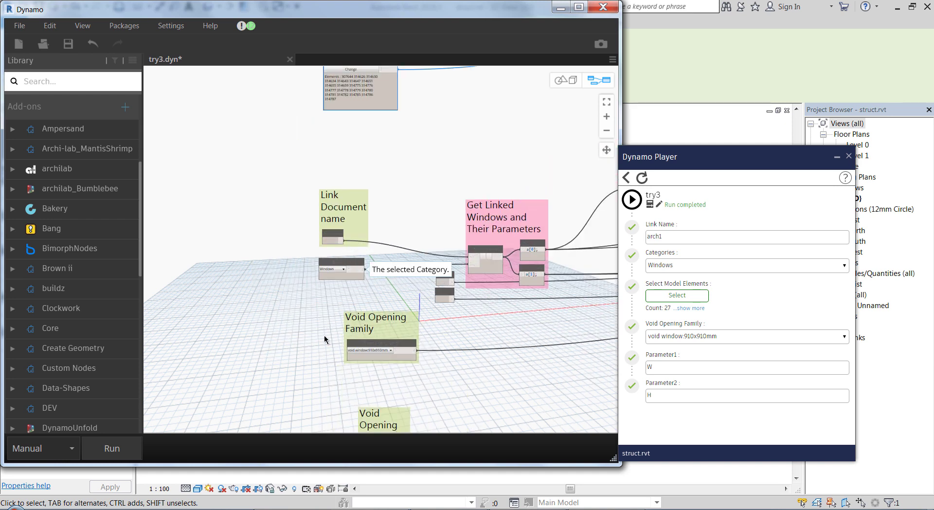
scroll(370, 233, up, 3)
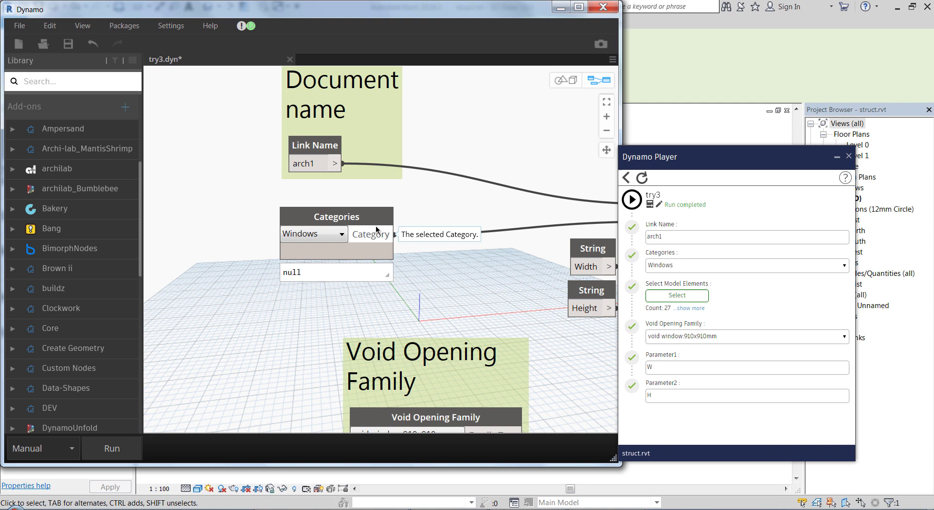
scroll(296, 287, down, 4)
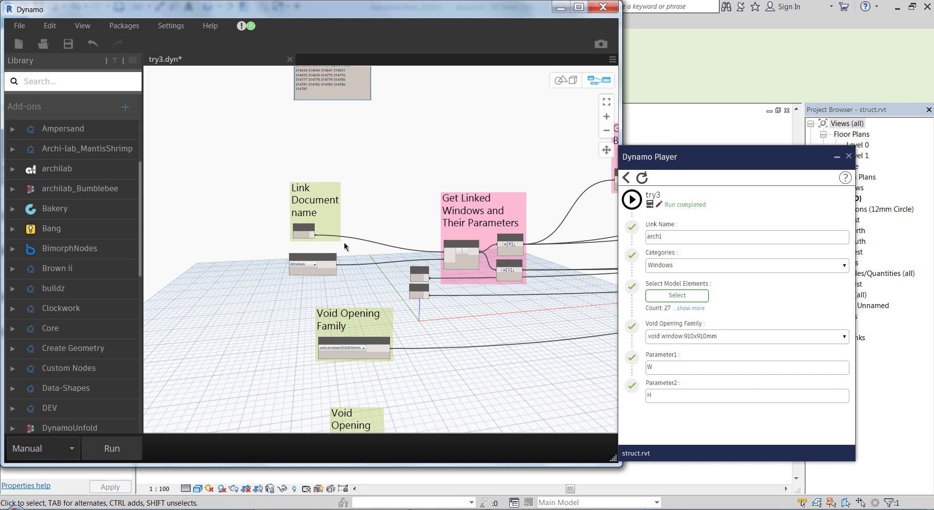
scroll(338, 314, up, 5)
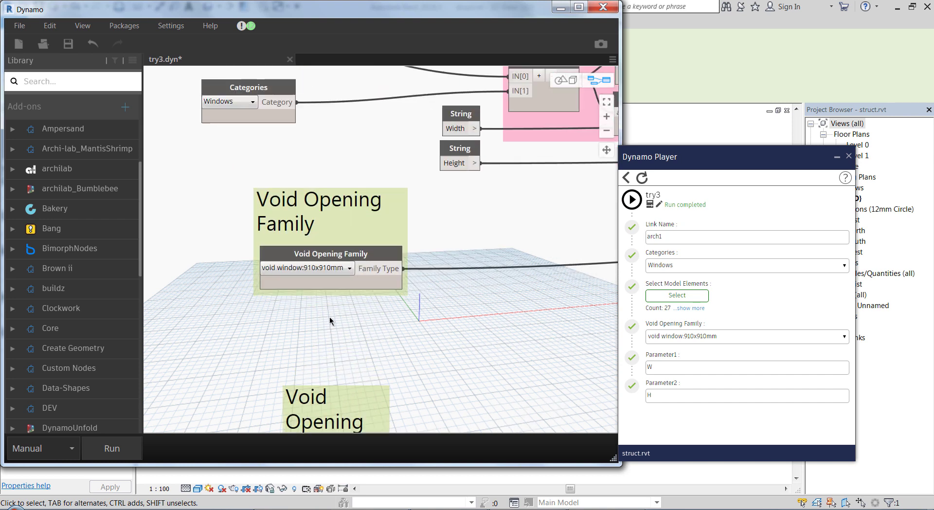
scroll(350, 235, down, 4)
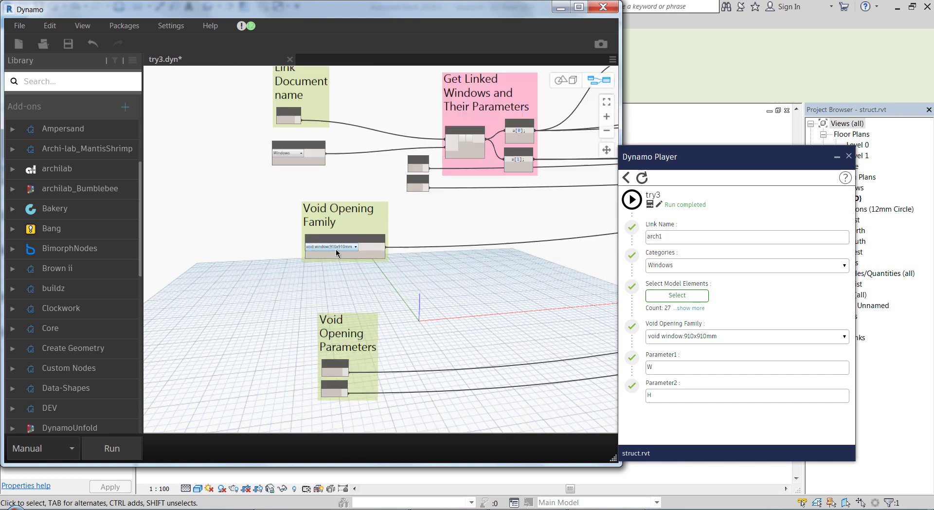
scroll(336, 253, down, 1)
scroll(353, 214, up, 3)
scroll(352, 214, down, 4)
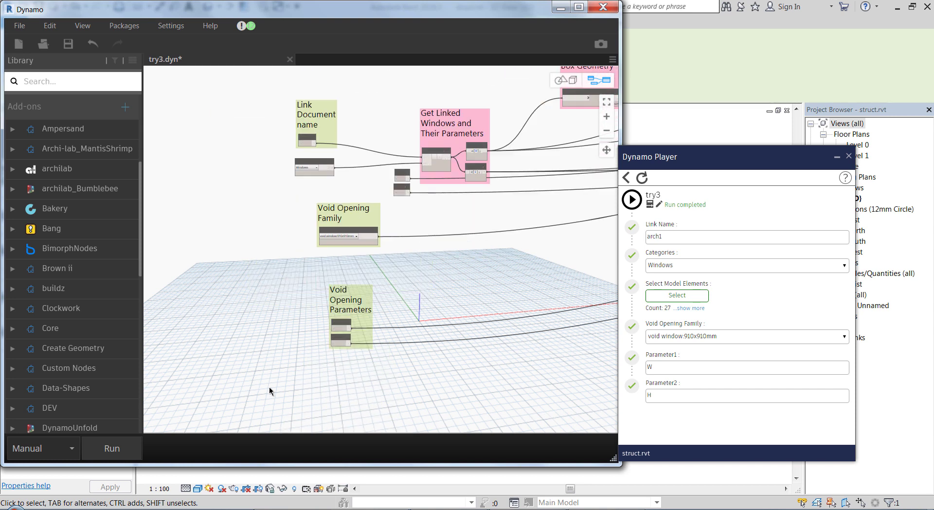
scroll(402, 320, up, 3)
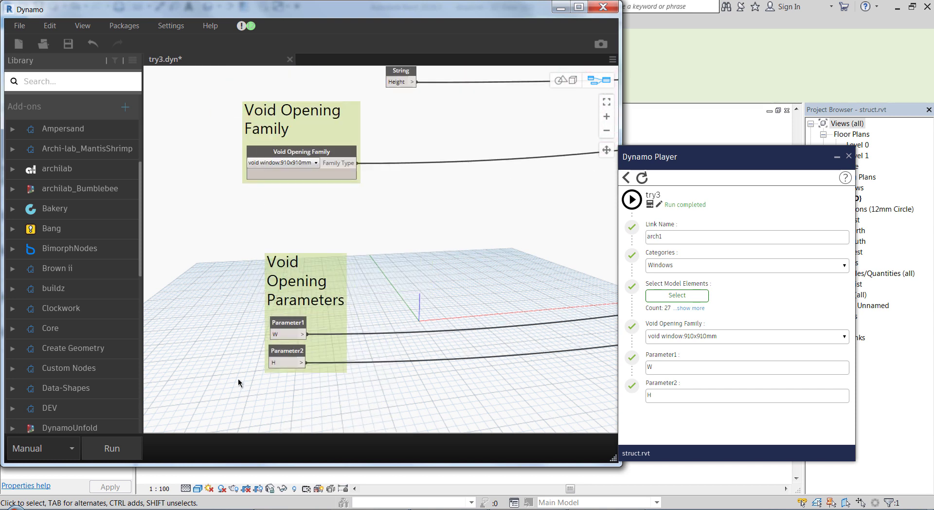
scroll(238, 378, down, 3)
scroll(333, 306, up, 5)
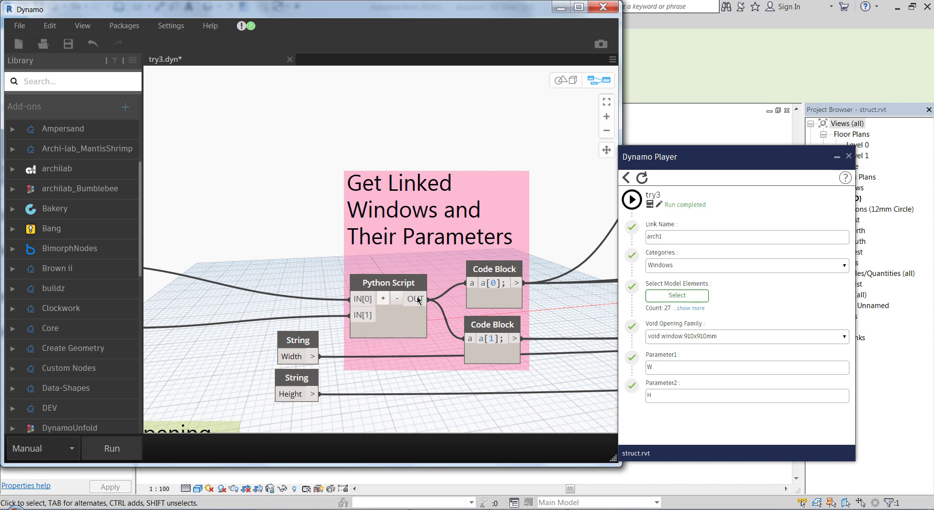
- Inspect the Python Script node, nudge the first Code Block upward, and select the lower a[1] Code Block
click(378, 298)
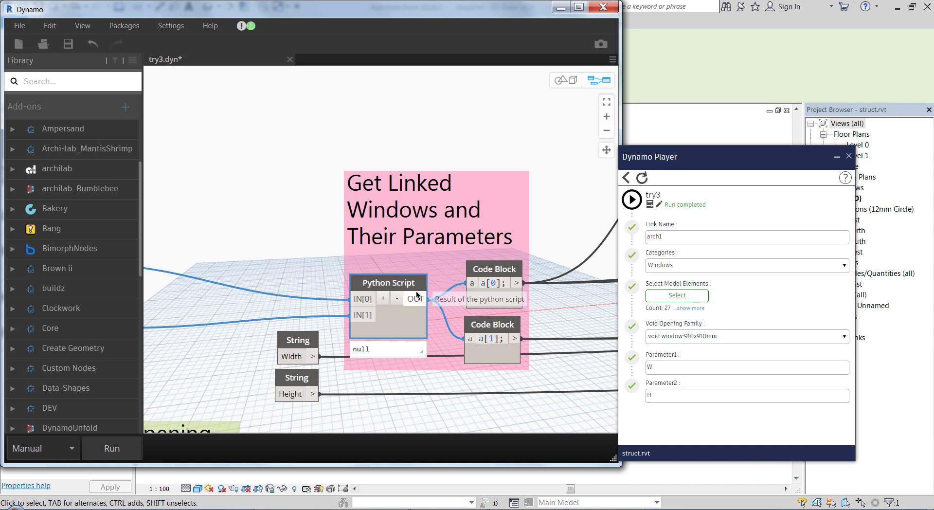
scroll(305, 200, down, 2)
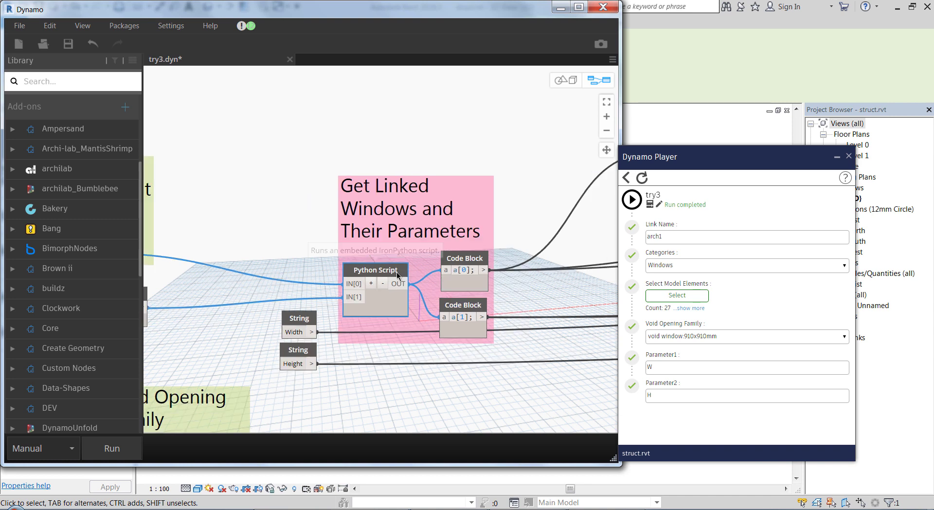
mouse_move(402, 331)
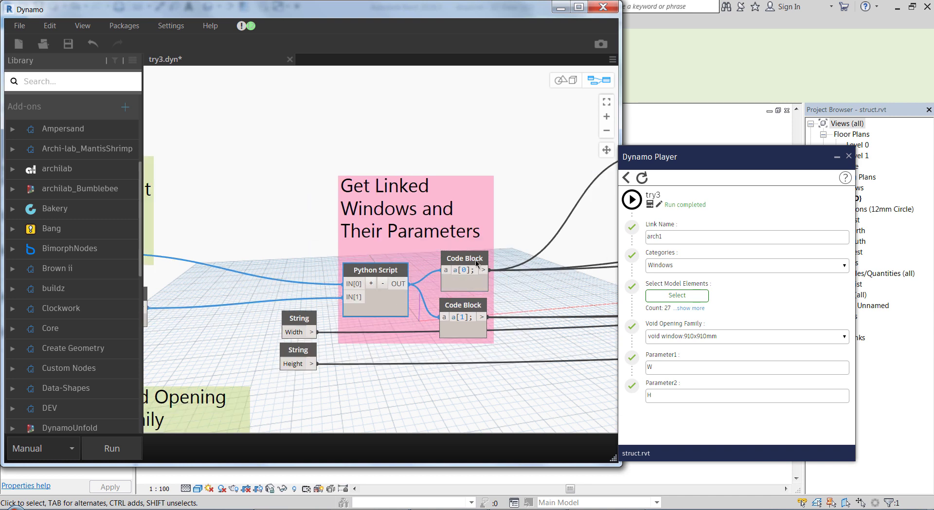
drag(468, 253, 466, 238)
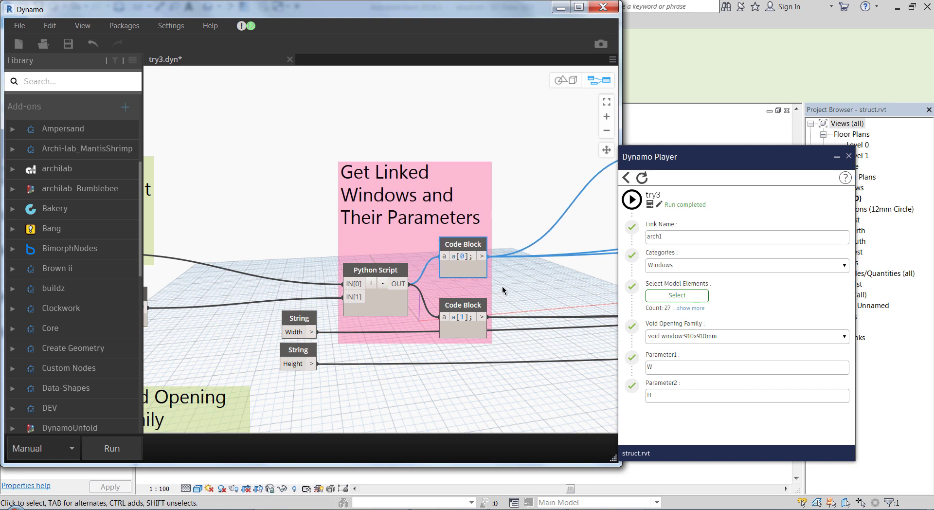
click(467, 321)
scroll(209, 184, down, 5)
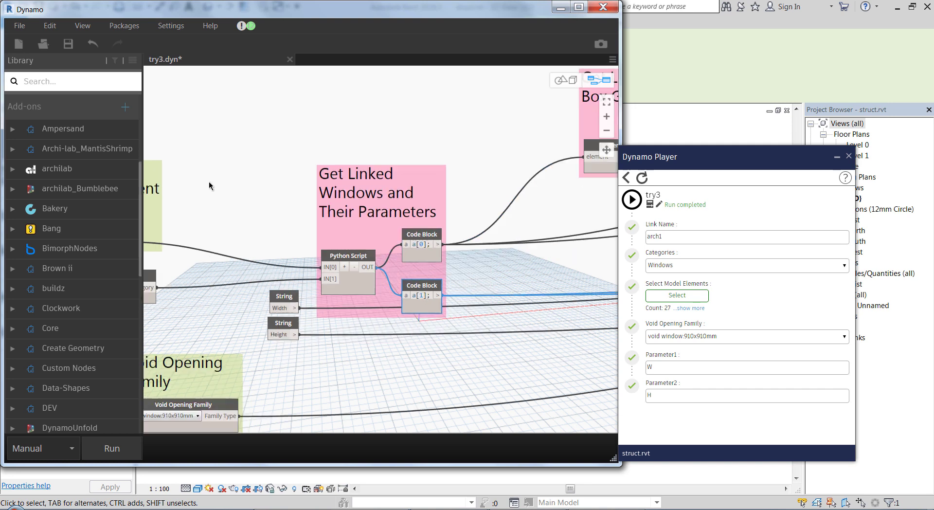
- Drag the Filter Walls code block node left inside the Get Wall Geometry group, then zoom around the intersection-check group
scroll(329, 128, up, 3)
scroll(453, 120, up, 4)
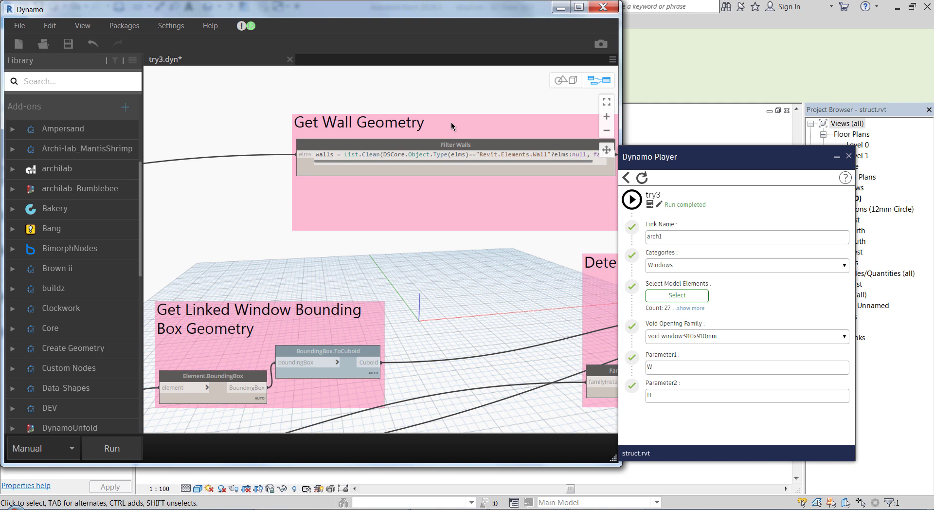
drag(410, 148, 320, 152)
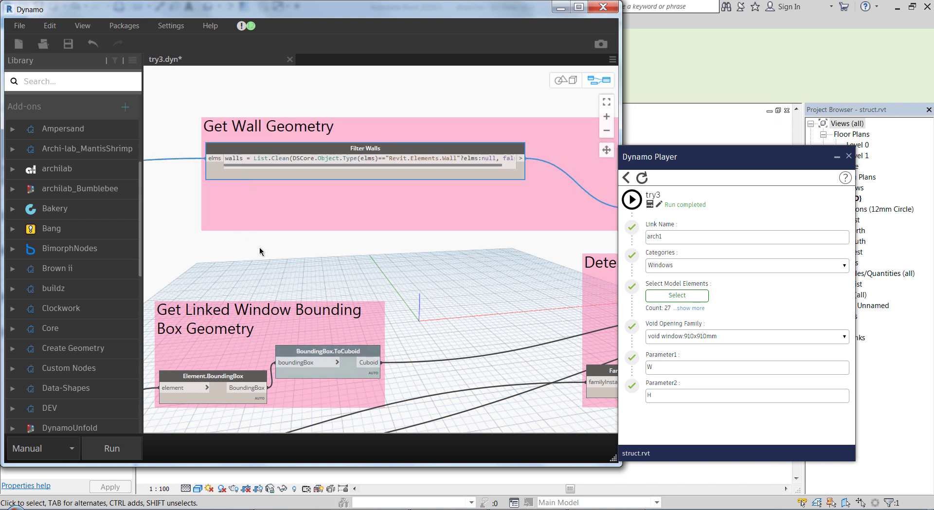
scroll(215, 202, down, 5)
scroll(475, 196, up, 8)
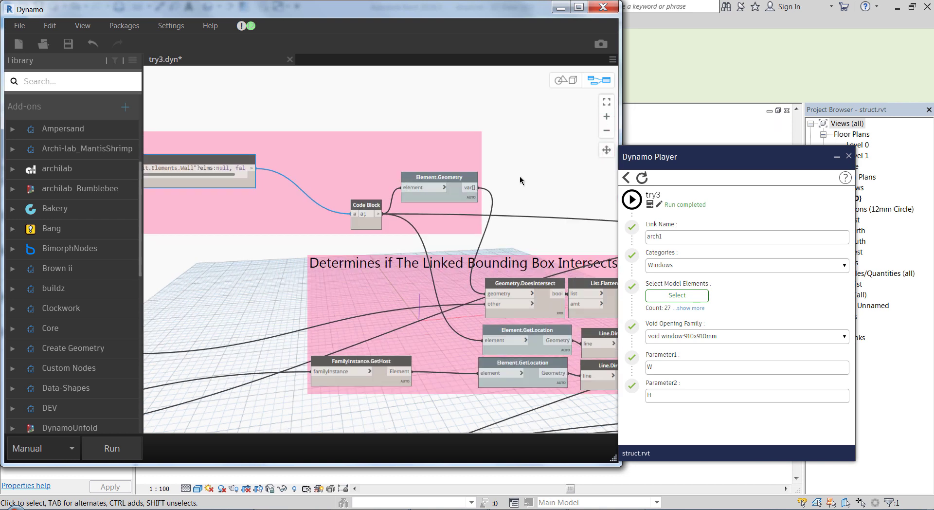
scroll(446, 180, down, 2)
scroll(446, 281, down, 3)
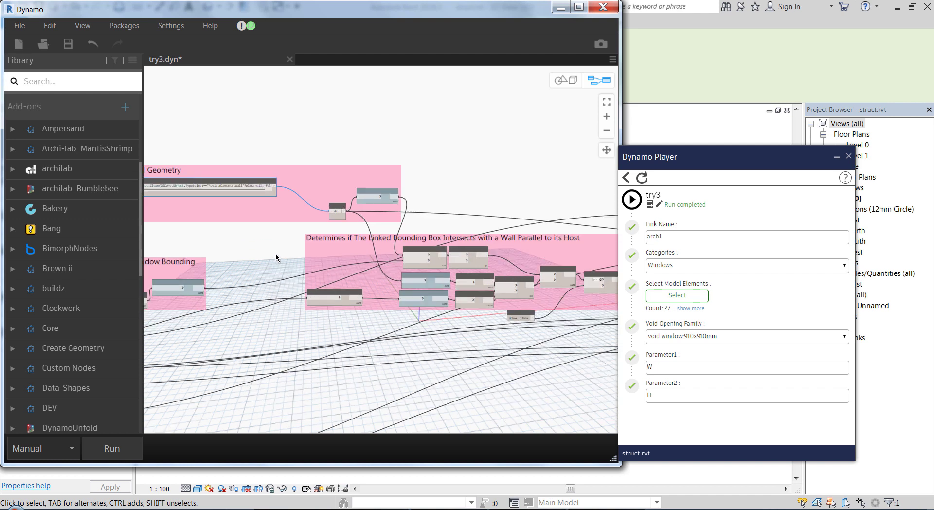
scroll(404, 224, up, 3)
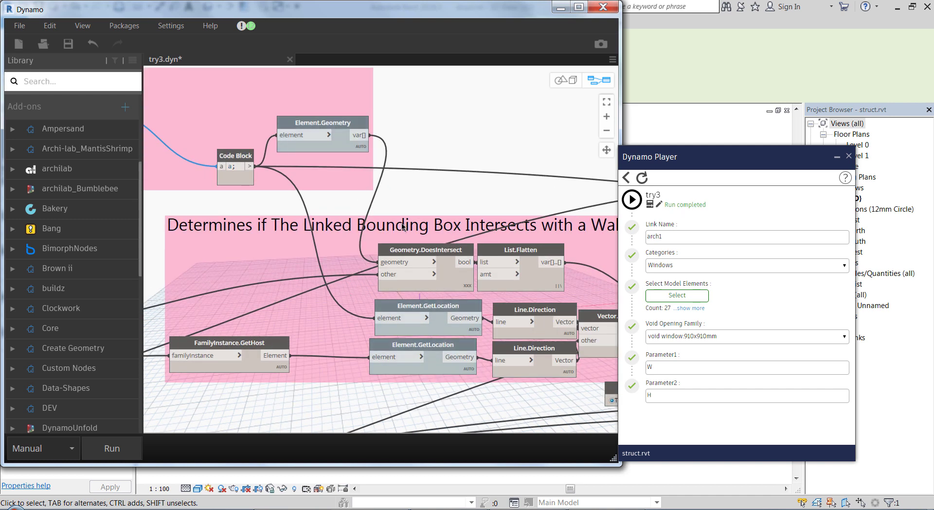
scroll(403, 227, down, 3)
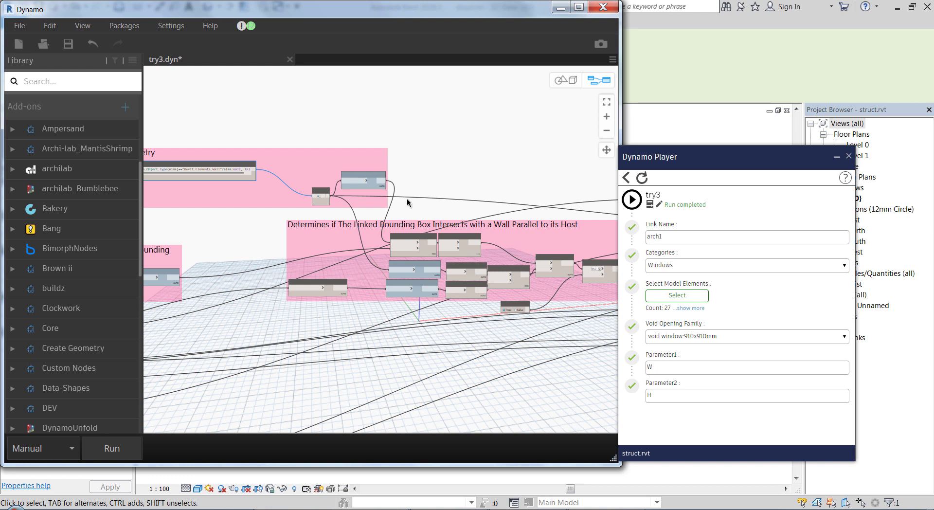
scroll(410, 203, down, 3)
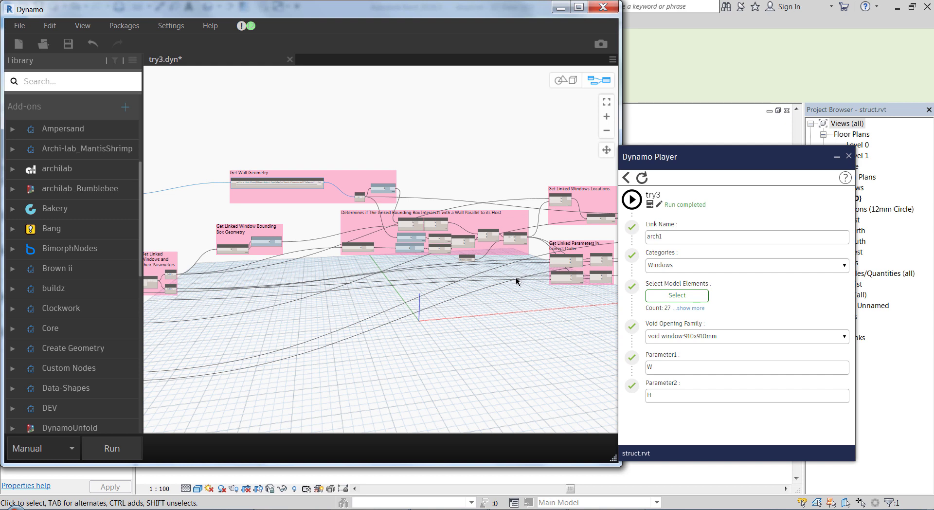
scroll(389, 260, up, 3)
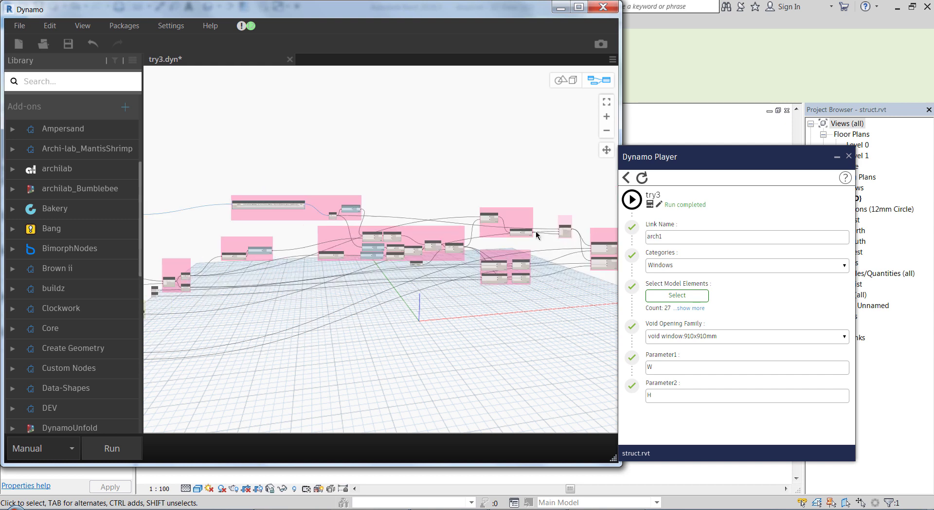
scroll(525, 235, up, 3)
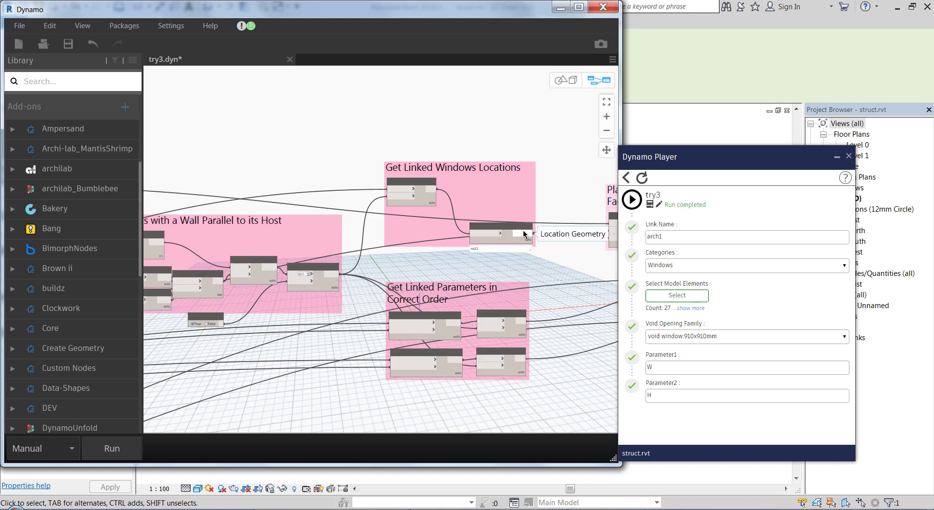
scroll(523, 229, down, 5)
scroll(466, 169, up, 3)
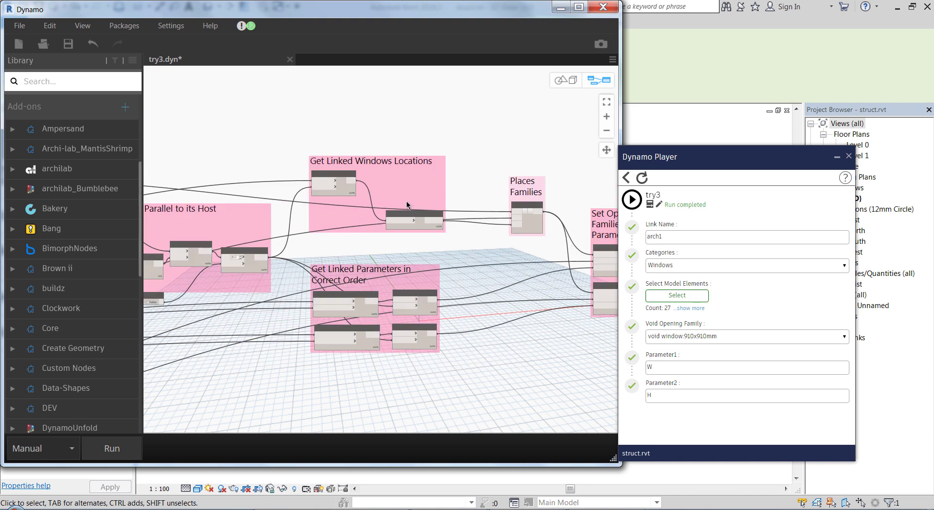
scroll(408, 206, up, 3)
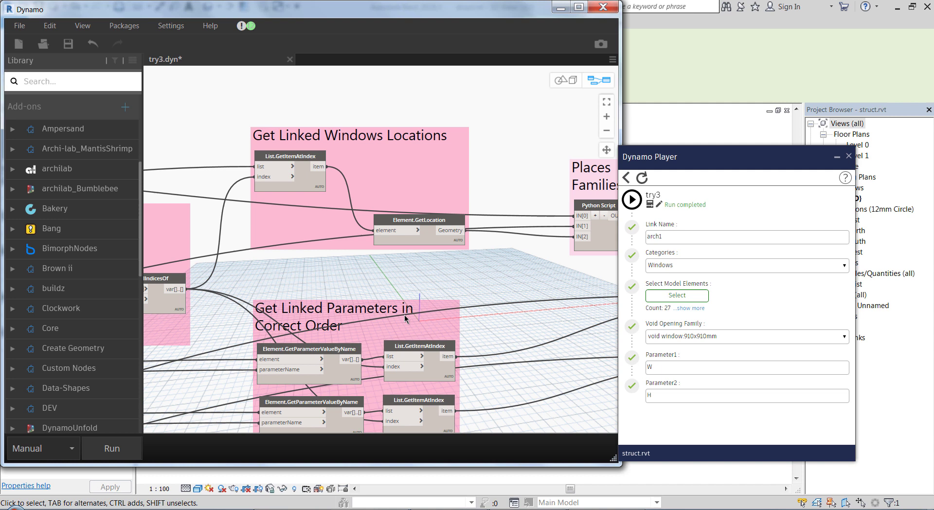
scroll(419, 250, down, 2)
scroll(408, 357, up, 2)
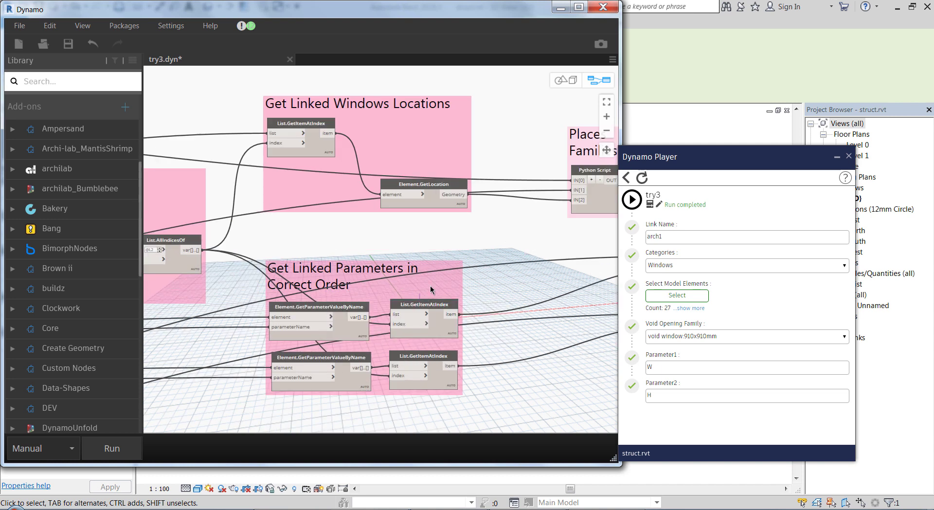
scroll(368, 262, down, 3)
scroll(506, 214, up, 3)
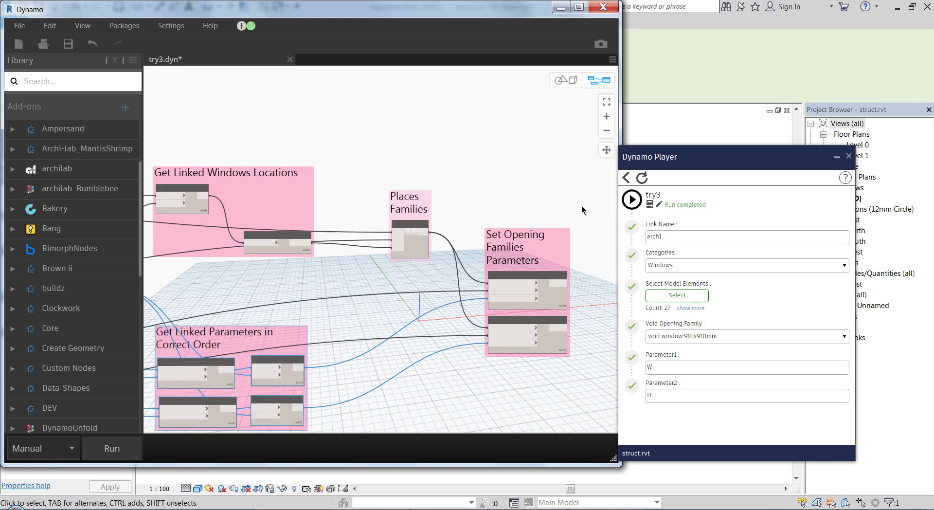
scroll(315, 226, down, 3)
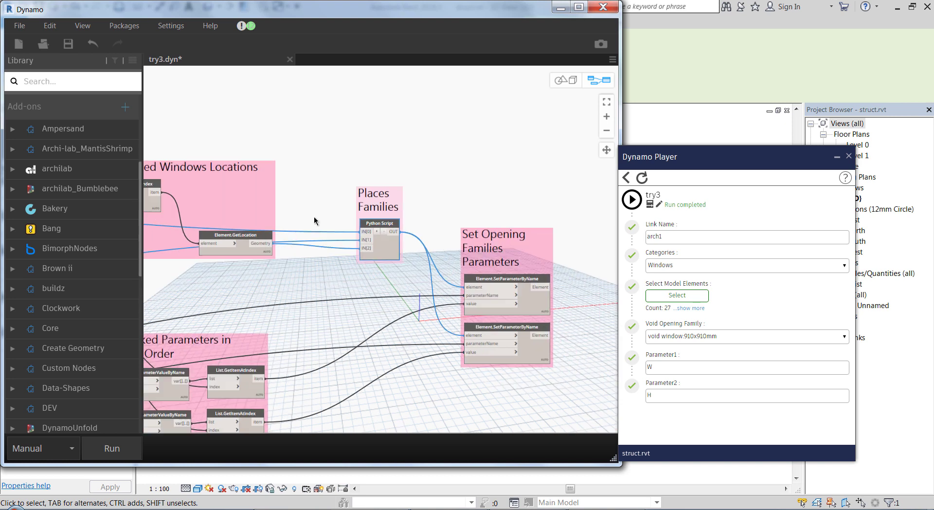
scroll(536, 291, up, 3)
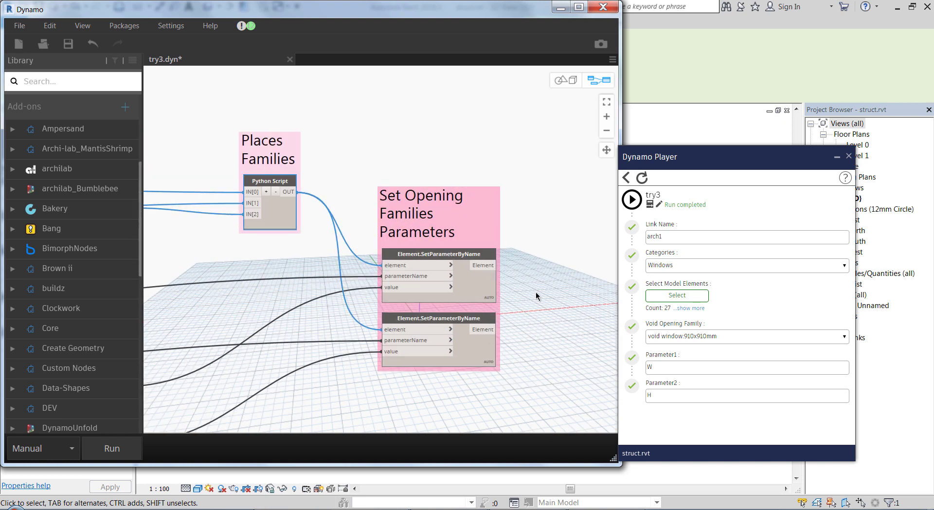
scroll(489, 272, up, 2)
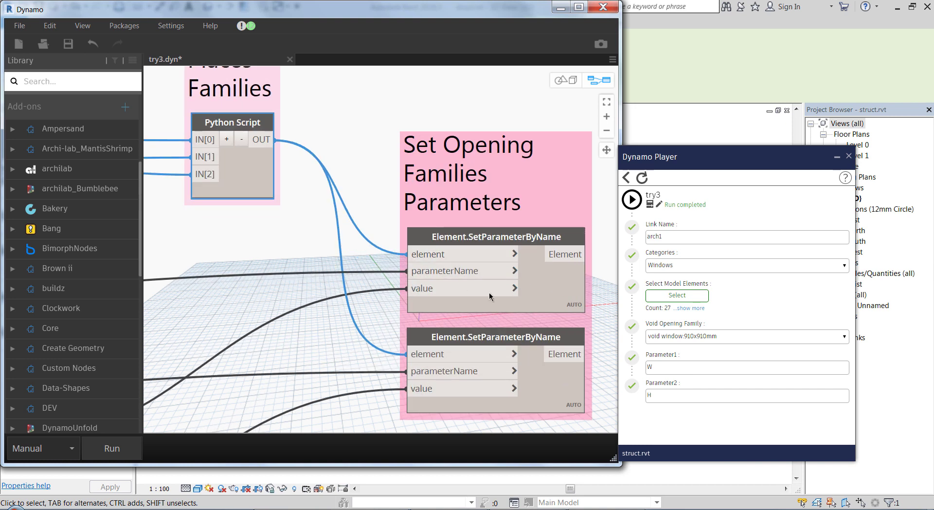
scroll(532, 220, down, 5)
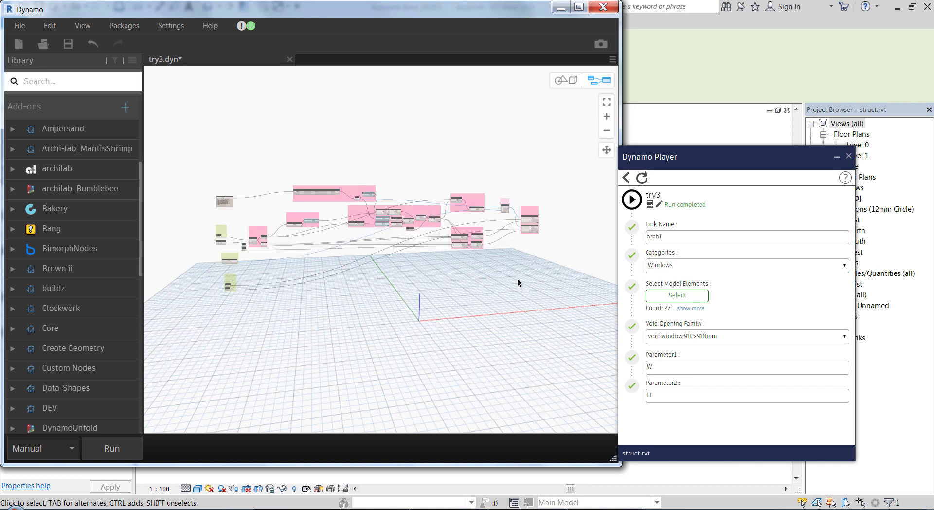